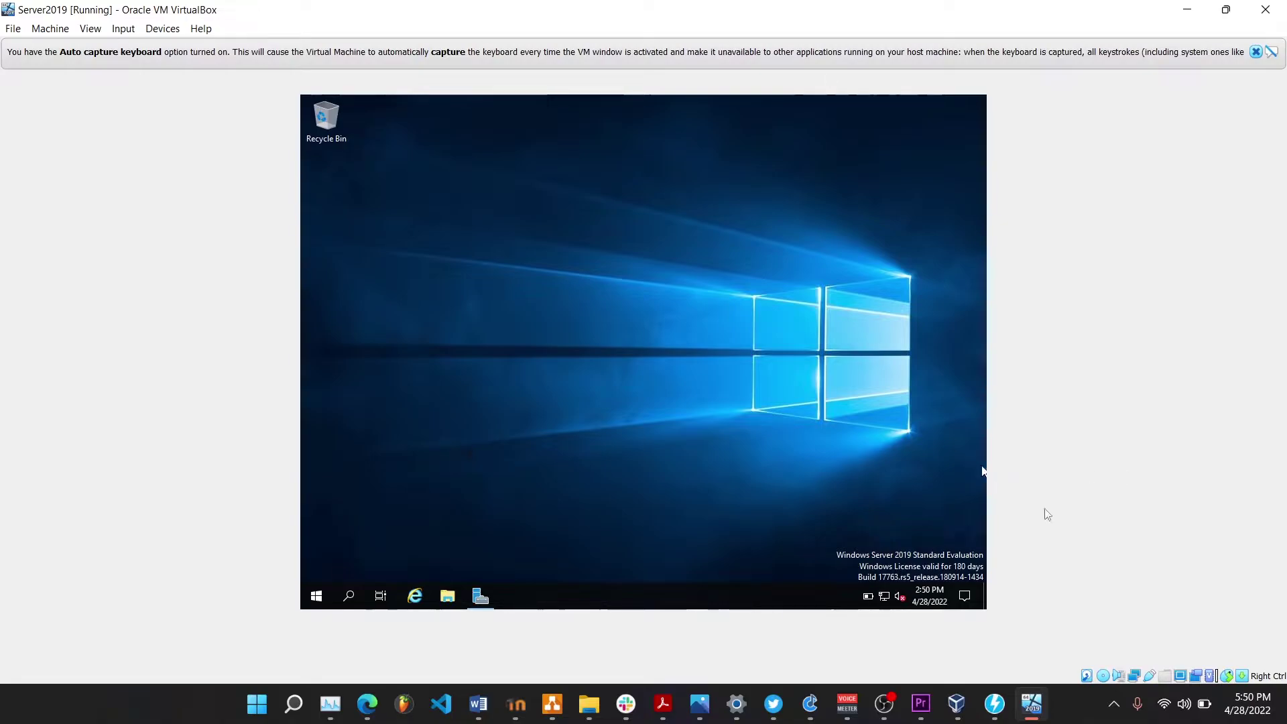
# Open the Internet Protocol Version 4 (TCP/IPv4) properties of the Ethernet adapter
pyautogui.rightClick(885, 596)
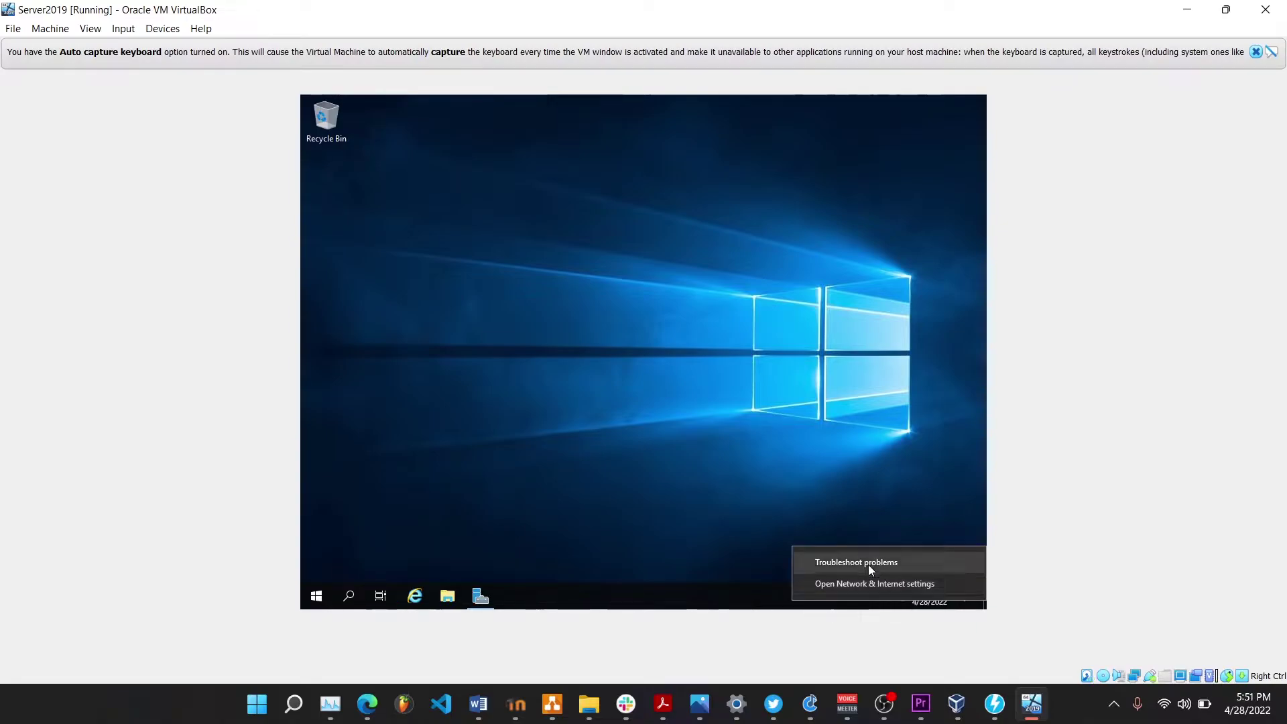
pyautogui.click(870, 583)
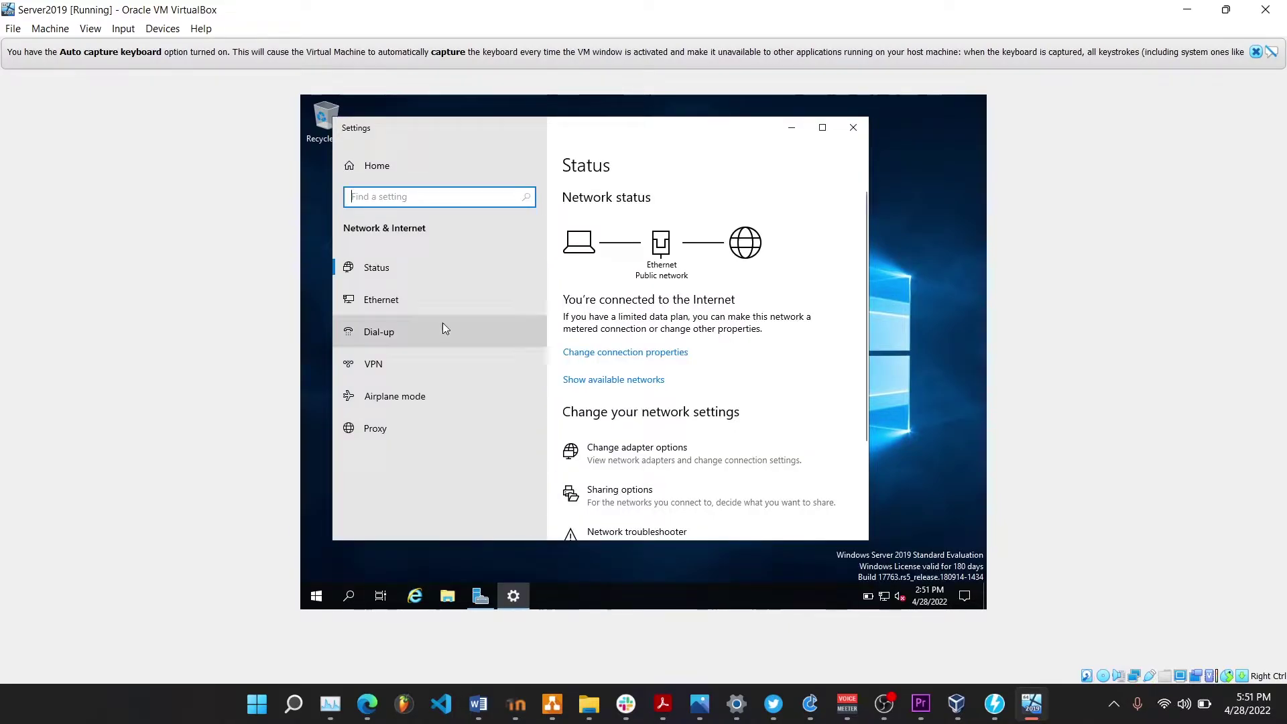
pyautogui.click(619, 451)
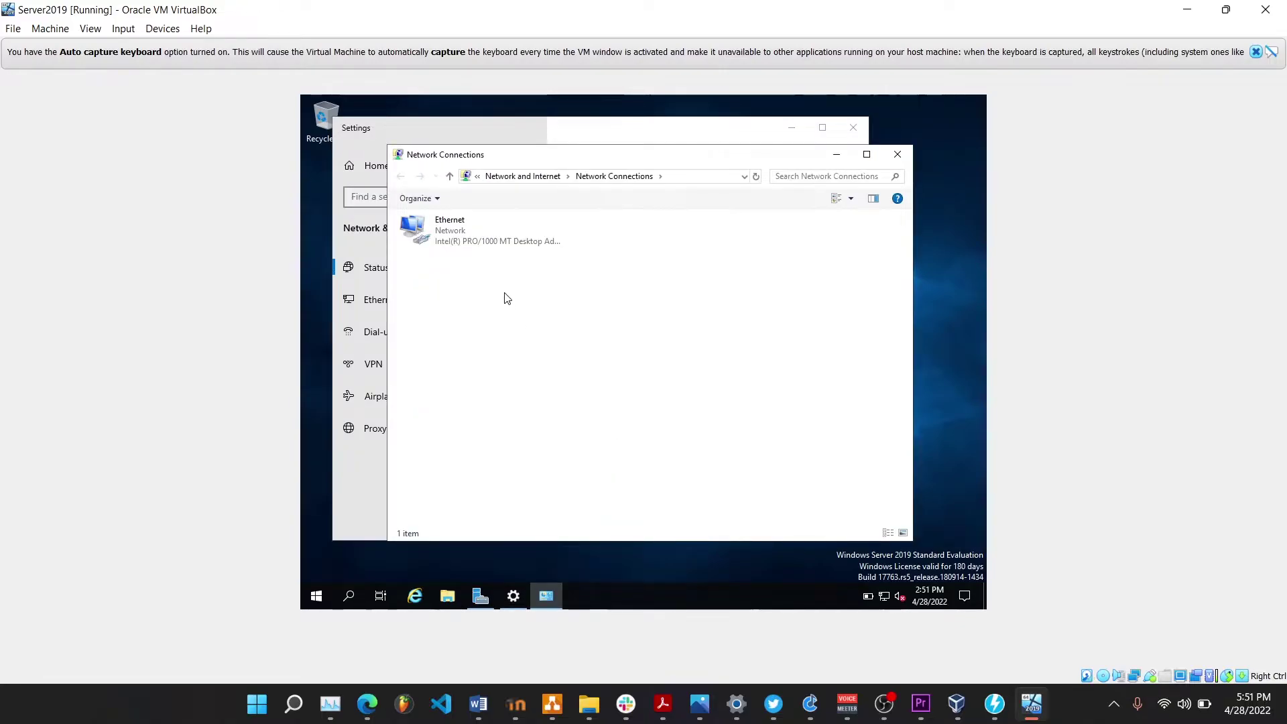
pyautogui.rightClick(459, 244)
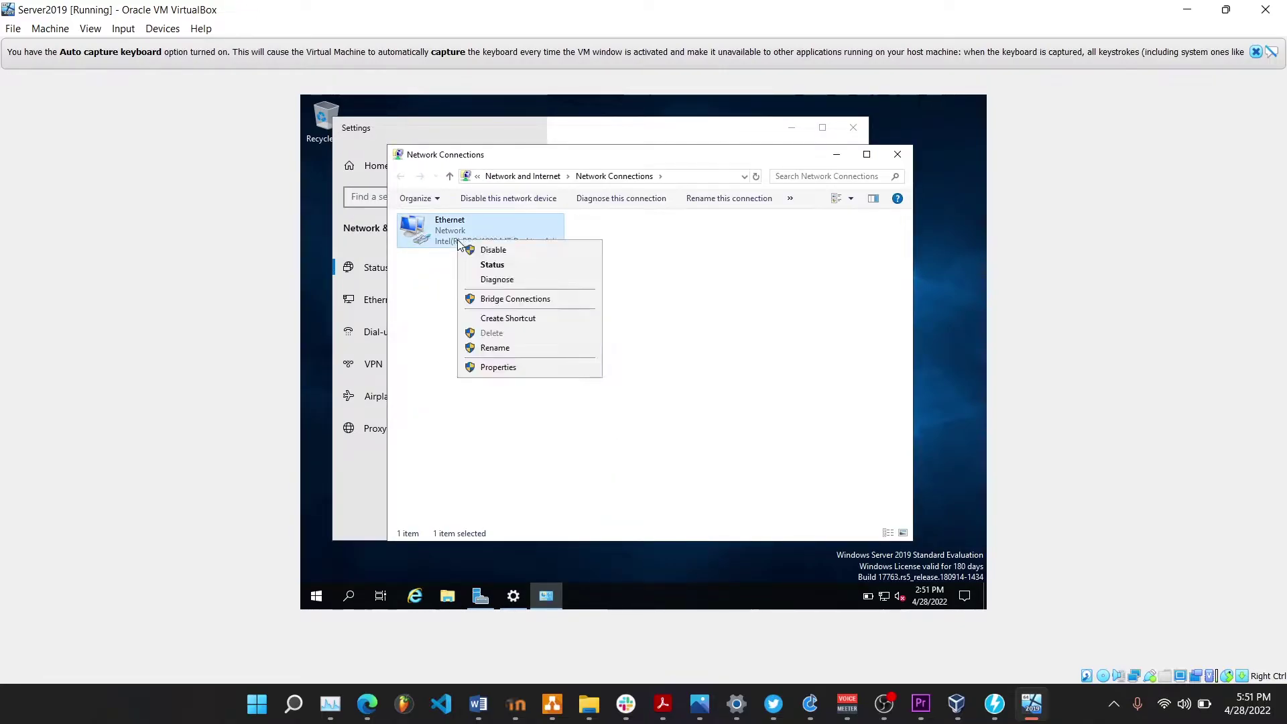
pyautogui.click(513, 368)
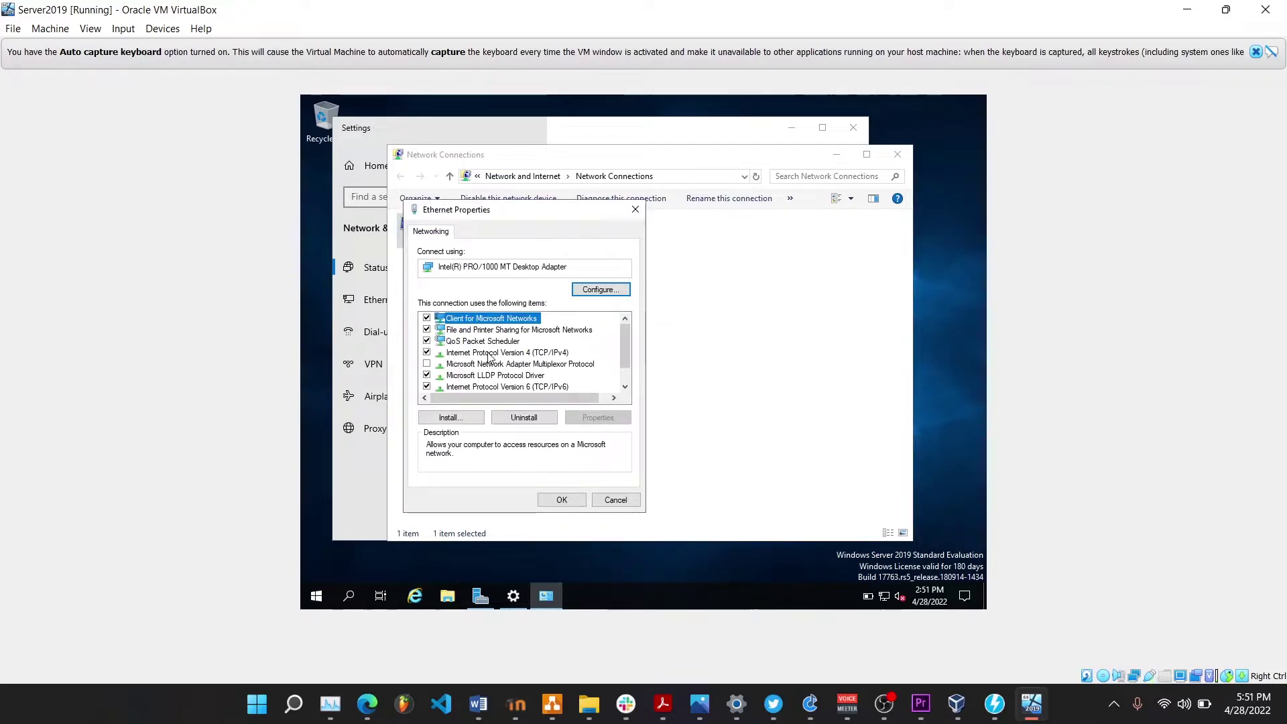
pyautogui.doubleClick(491, 353)
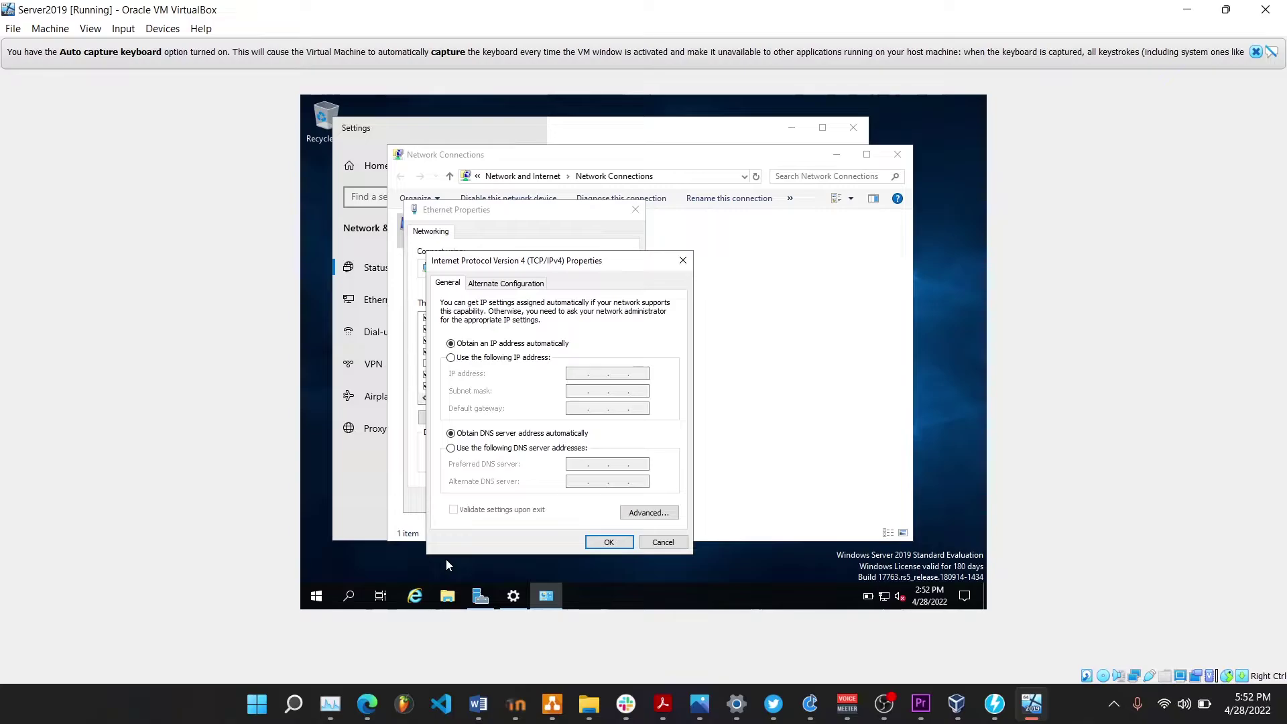
# Launch a command prompt with cmd and list the full network configuration with ipconfig /all
pyautogui.rightClick(318, 600)
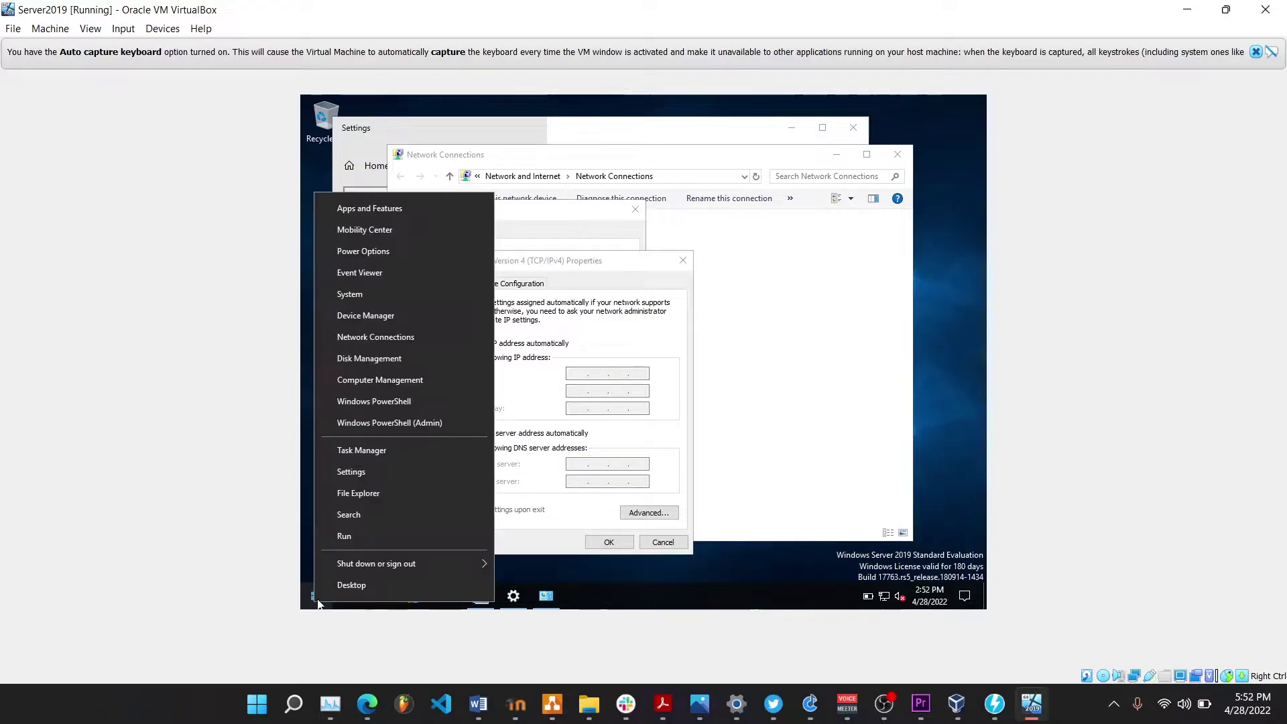
pyautogui.click(349, 544)
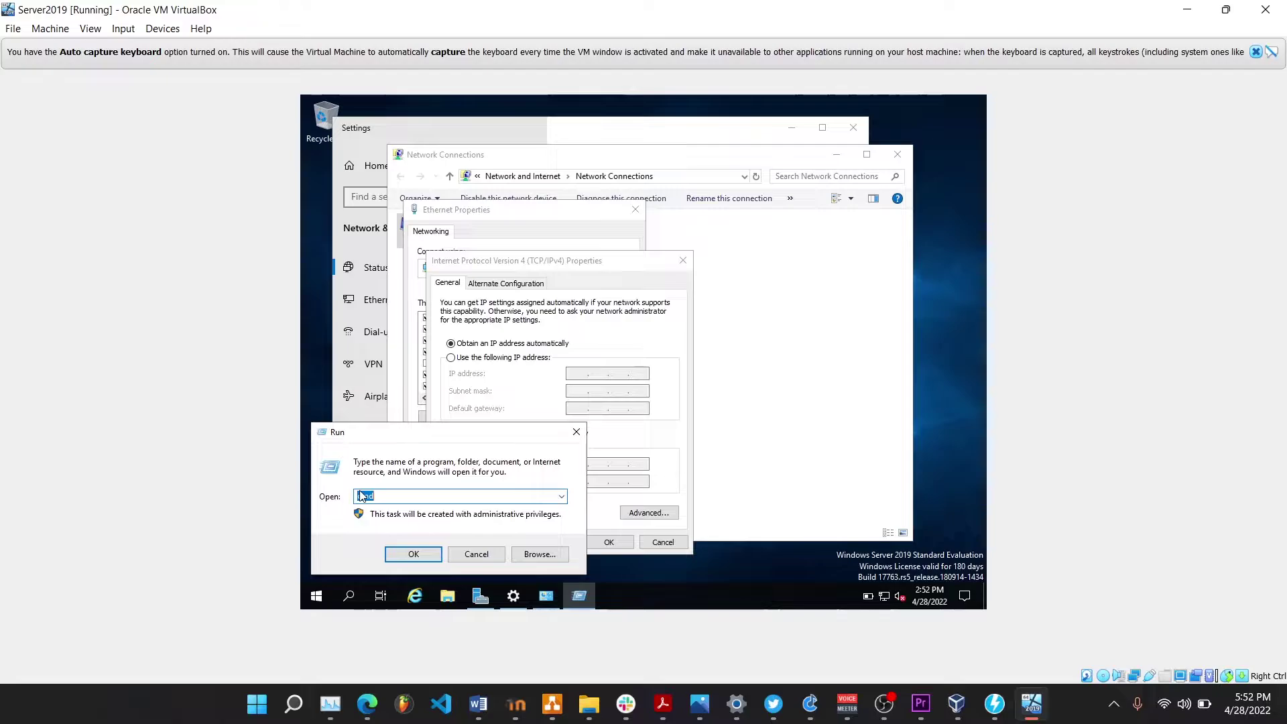
pyautogui.press('BackSpace')
pyautogui.write('cmd')
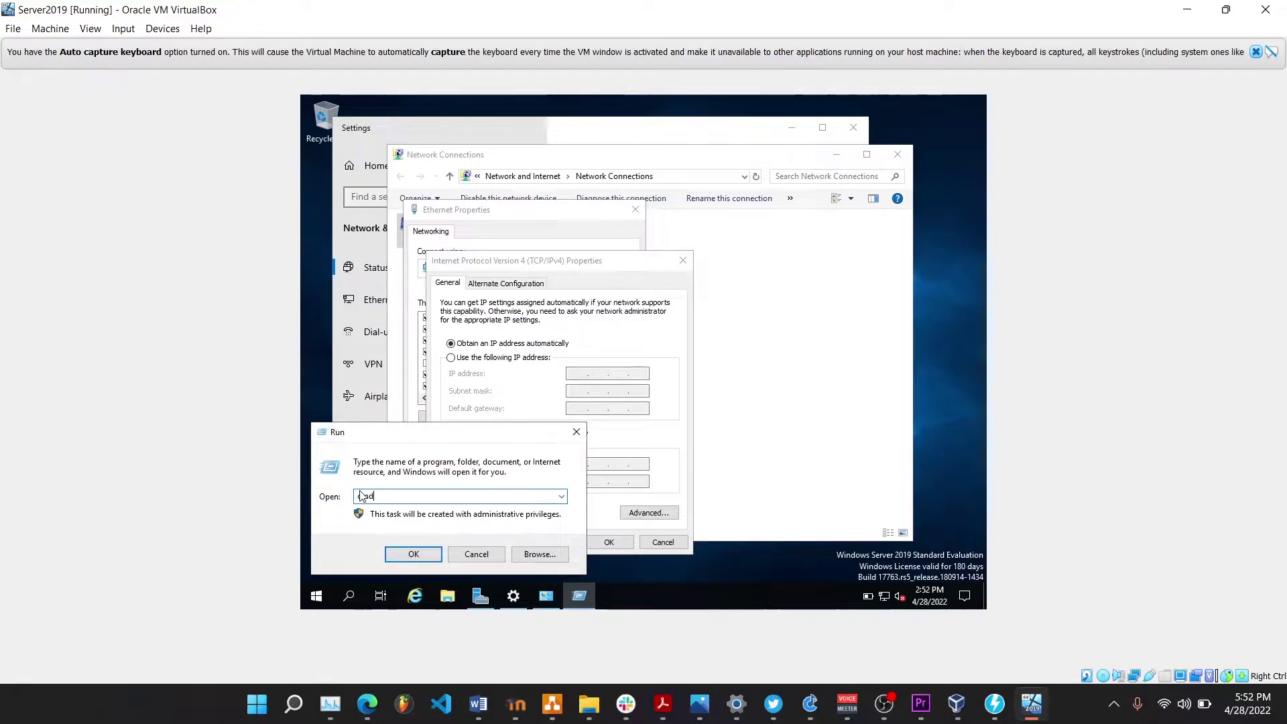
pyautogui.press('Return')
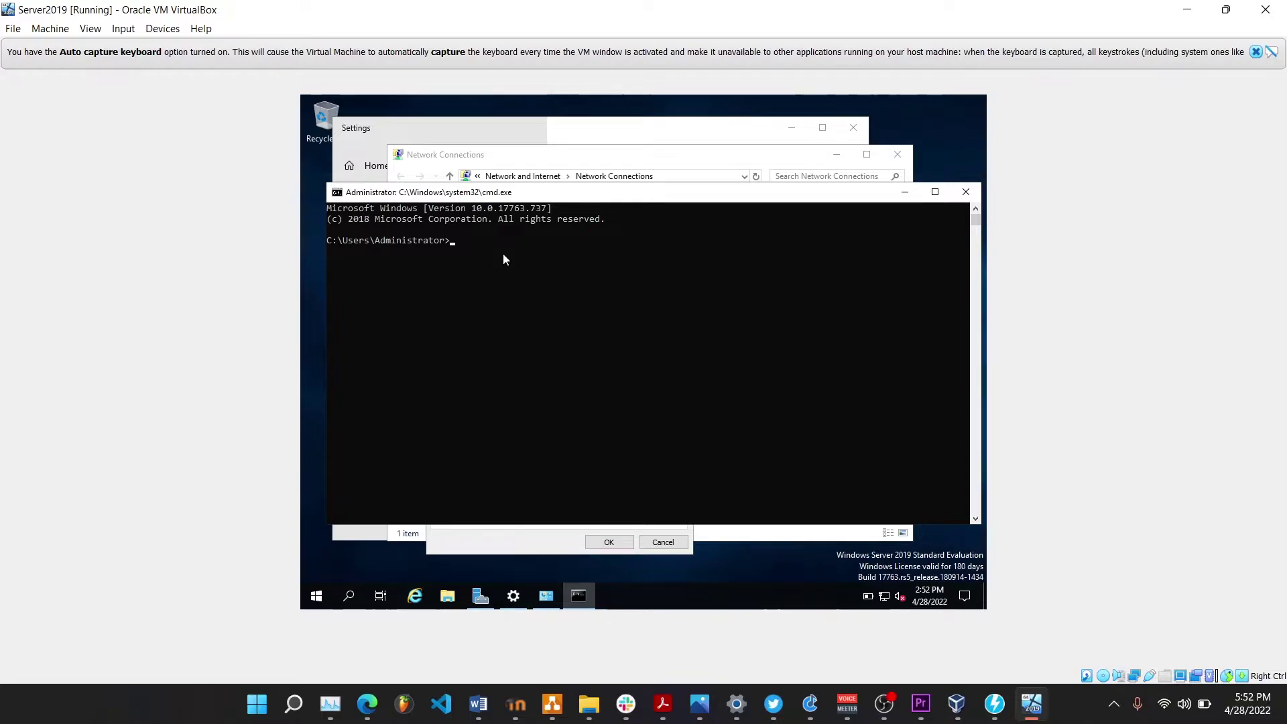
pyautogui.write('ipconfig /al')
pyautogui.press('Return')
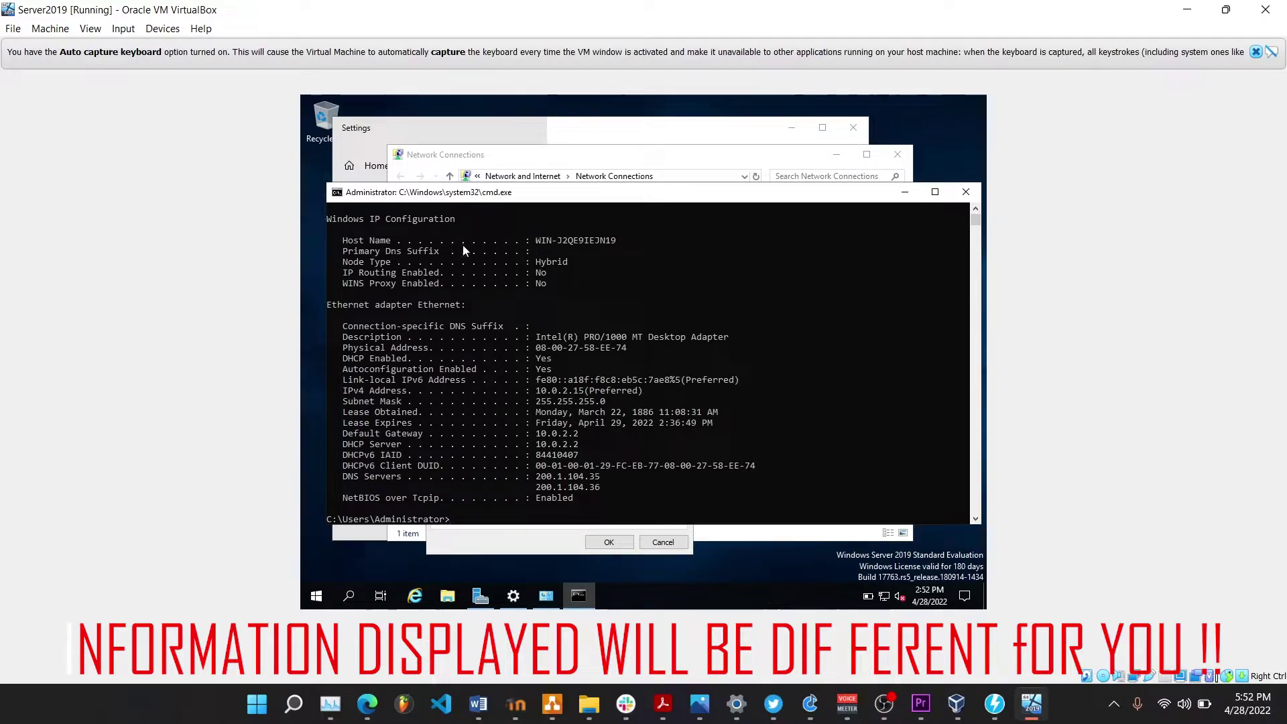
# Examine the host name, IPv4 address and subnet mask in the command output
pyautogui.click(537, 241)
pyautogui.moveTo(620, 235); pyautogui.dragTo(618, 243)
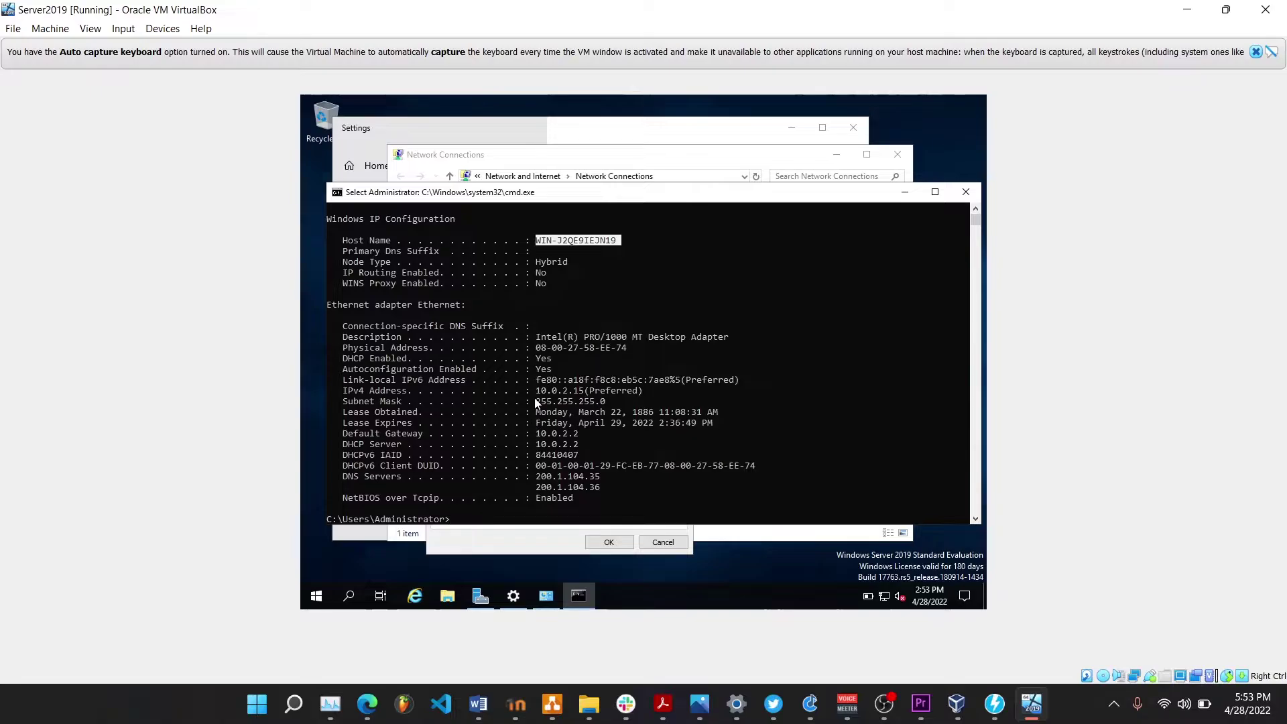
pyautogui.moveTo(535, 388); pyautogui.dragTo(643, 393)
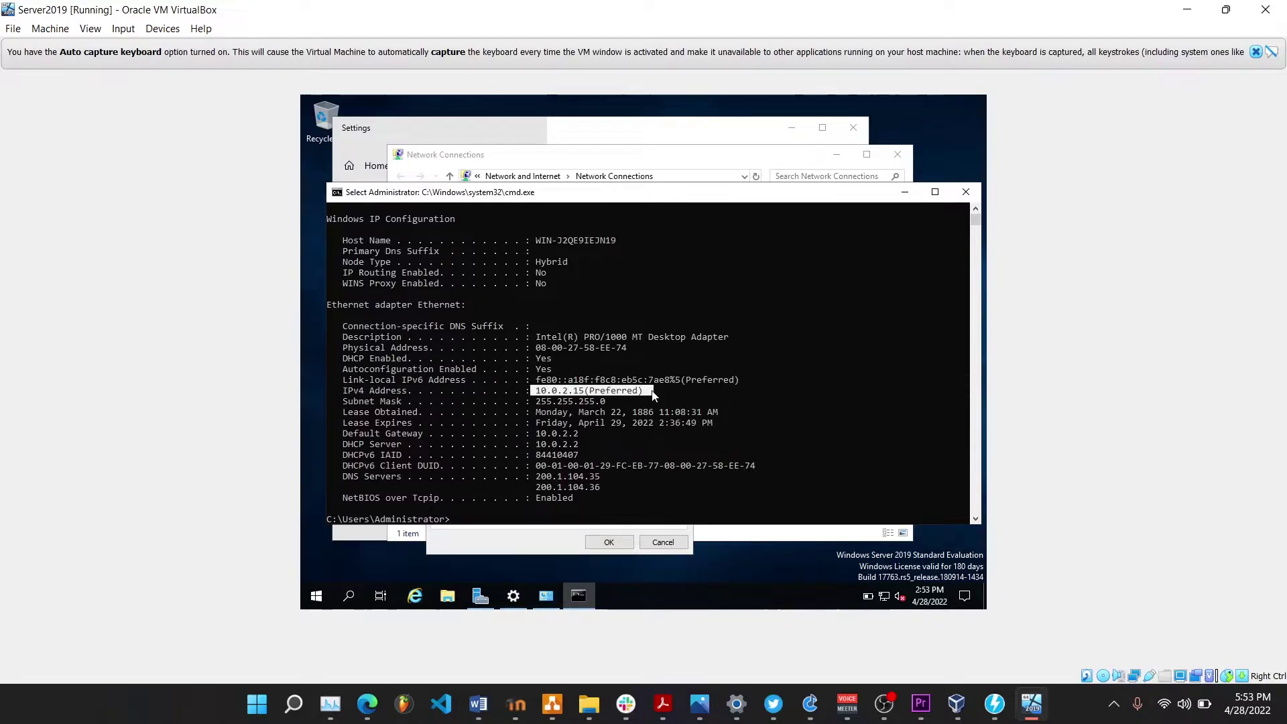
pyautogui.click(587, 401)
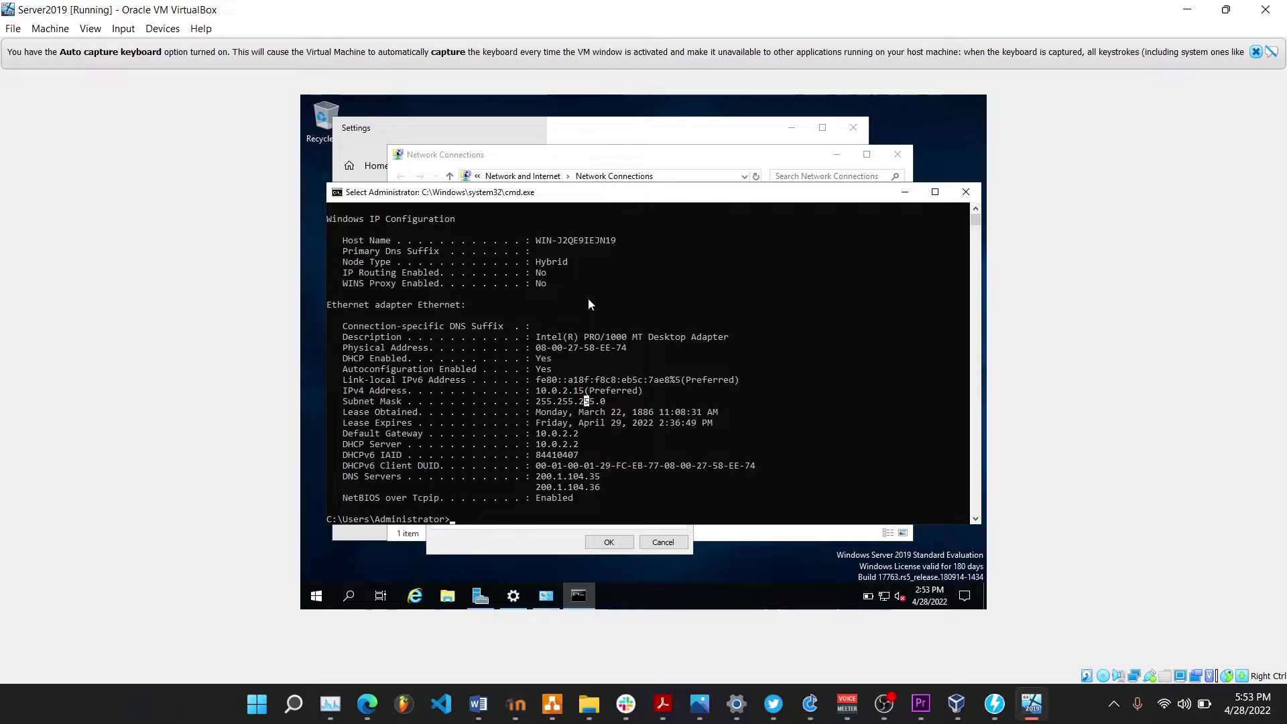
pyautogui.moveTo(569, 208); pyautogui.dragTo(531, 250)
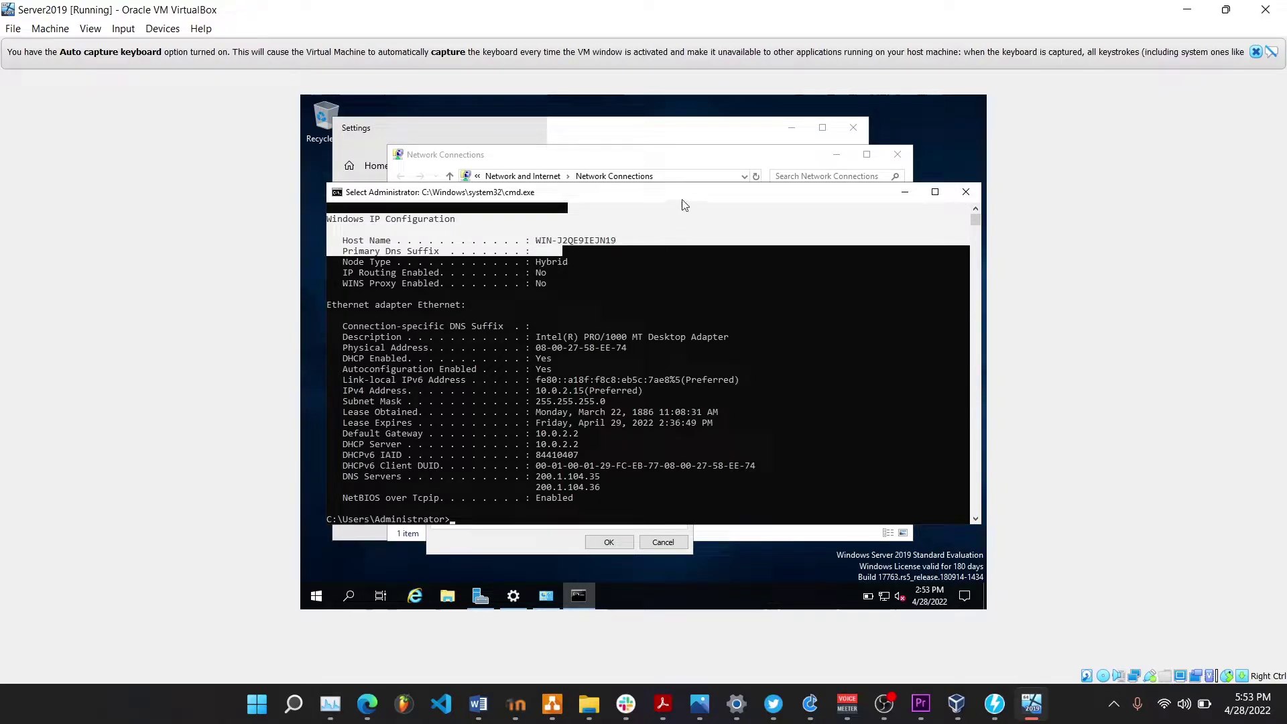
# Assign the adapter the static IP address 10.0.2.15 with subnet mask 255.255.255.0 and default gateway 10.0.2.2
pyautogui.moveTo(684, 194); pyautogui.dragTo(557, 325)
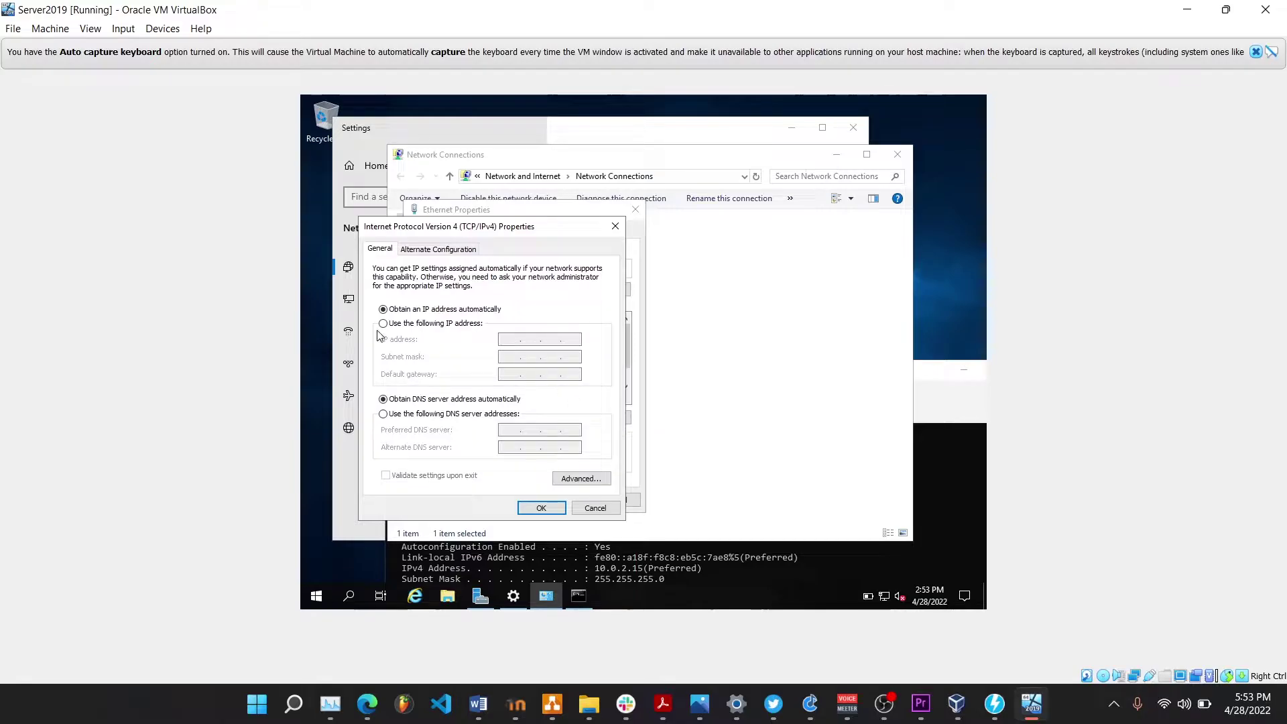
pyautogui.click(384, 324)
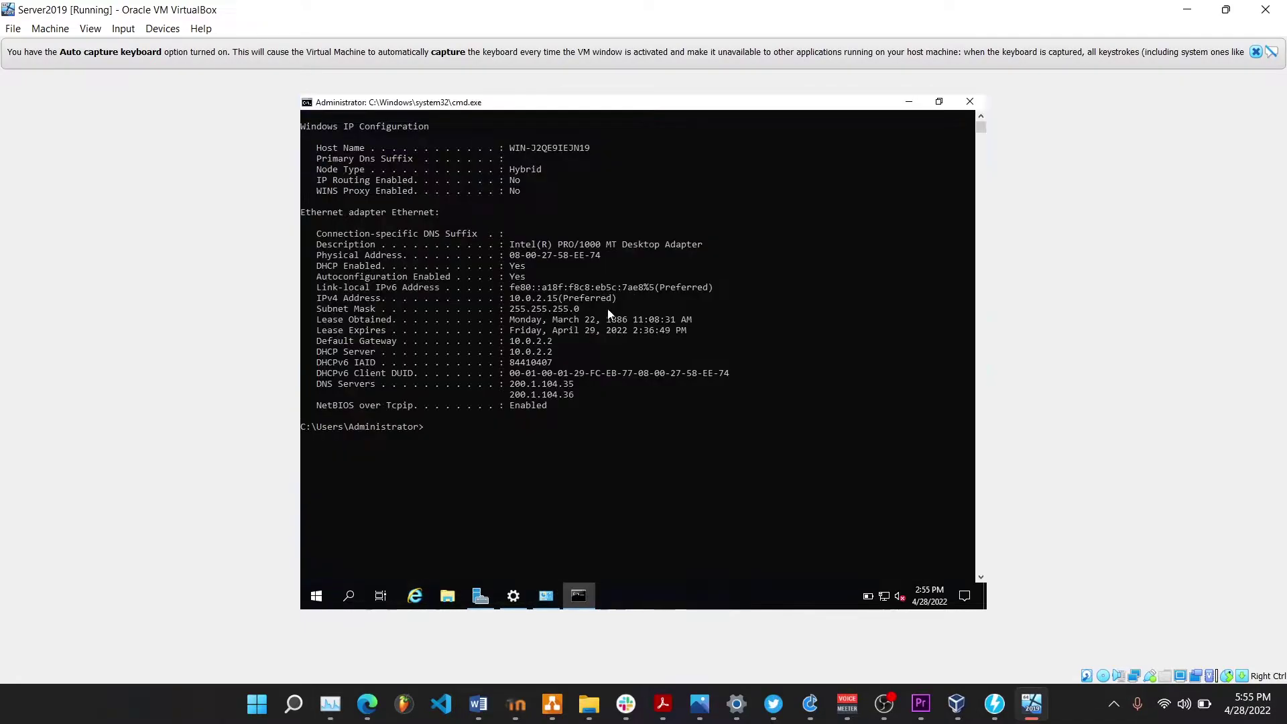
pyautogui.click(939, 101)
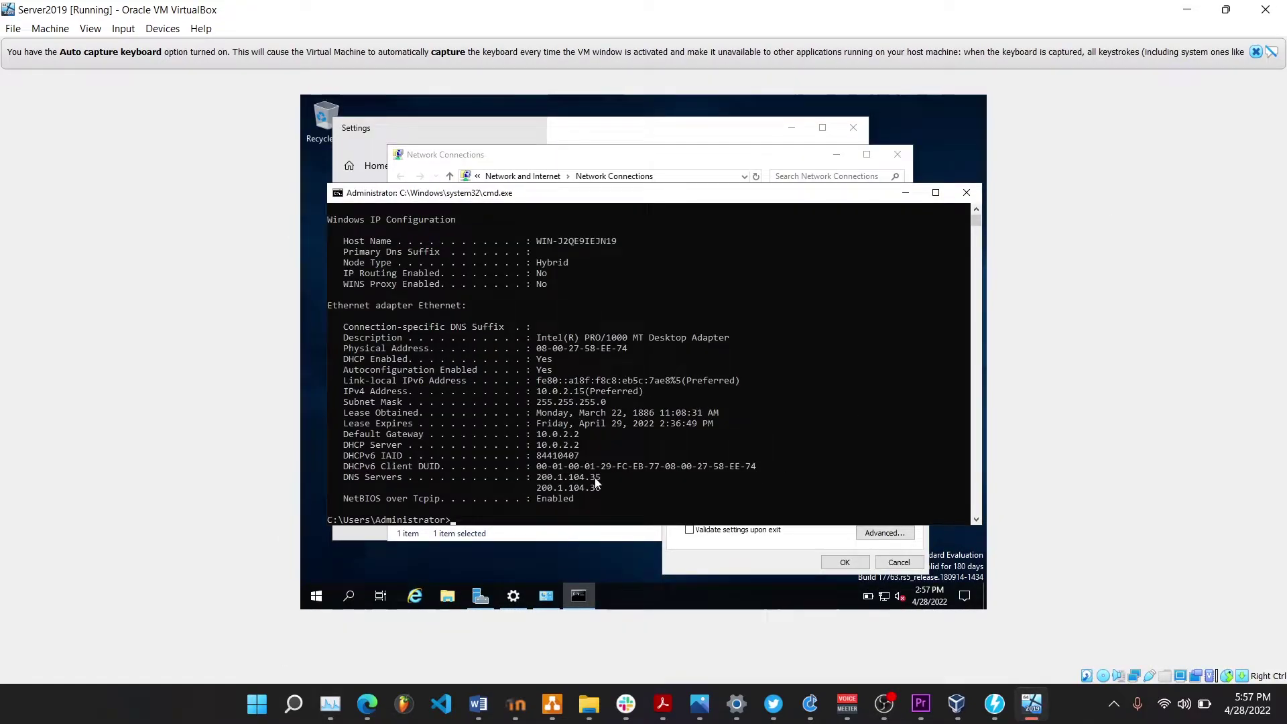
# Set the preferred DNS server to 200.1.104.35, matching the command output, and accept the IPv4 settings
pyautogui.moveTo(601, 477); pyautogui.dragTo(536, 478)
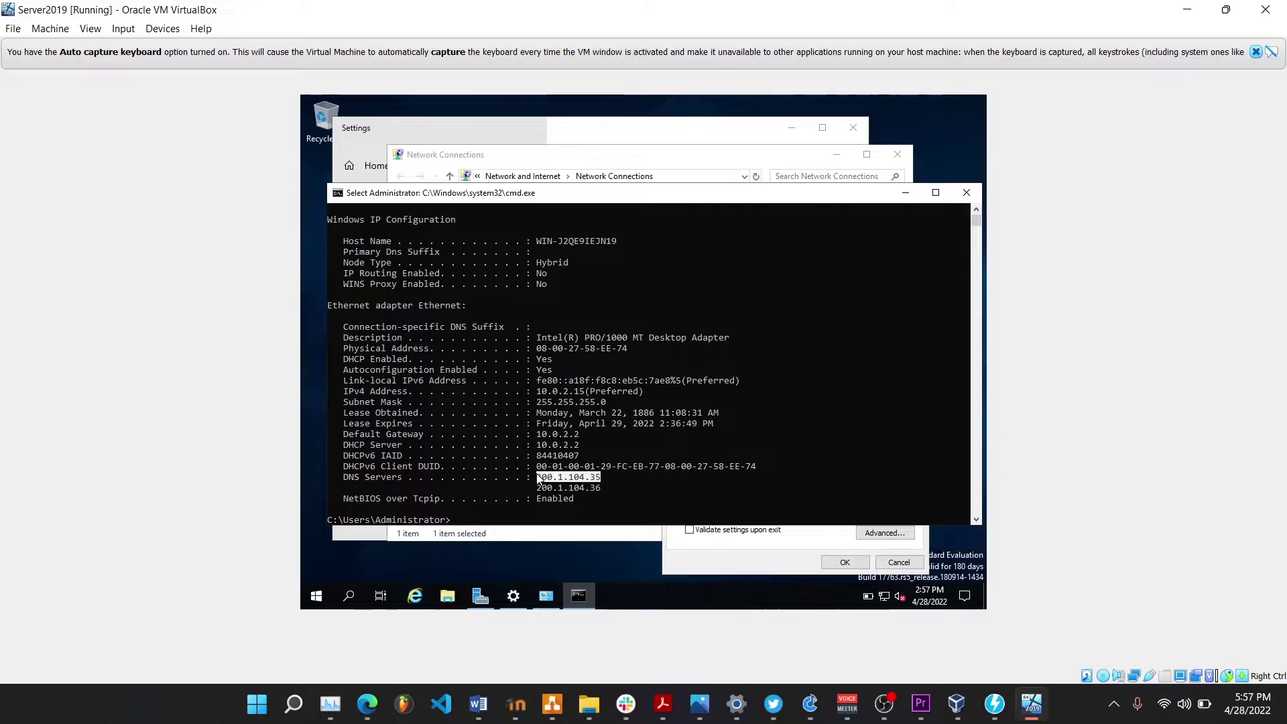
pyautogui.click(783, 547)
pyautogui.click(813, 485)
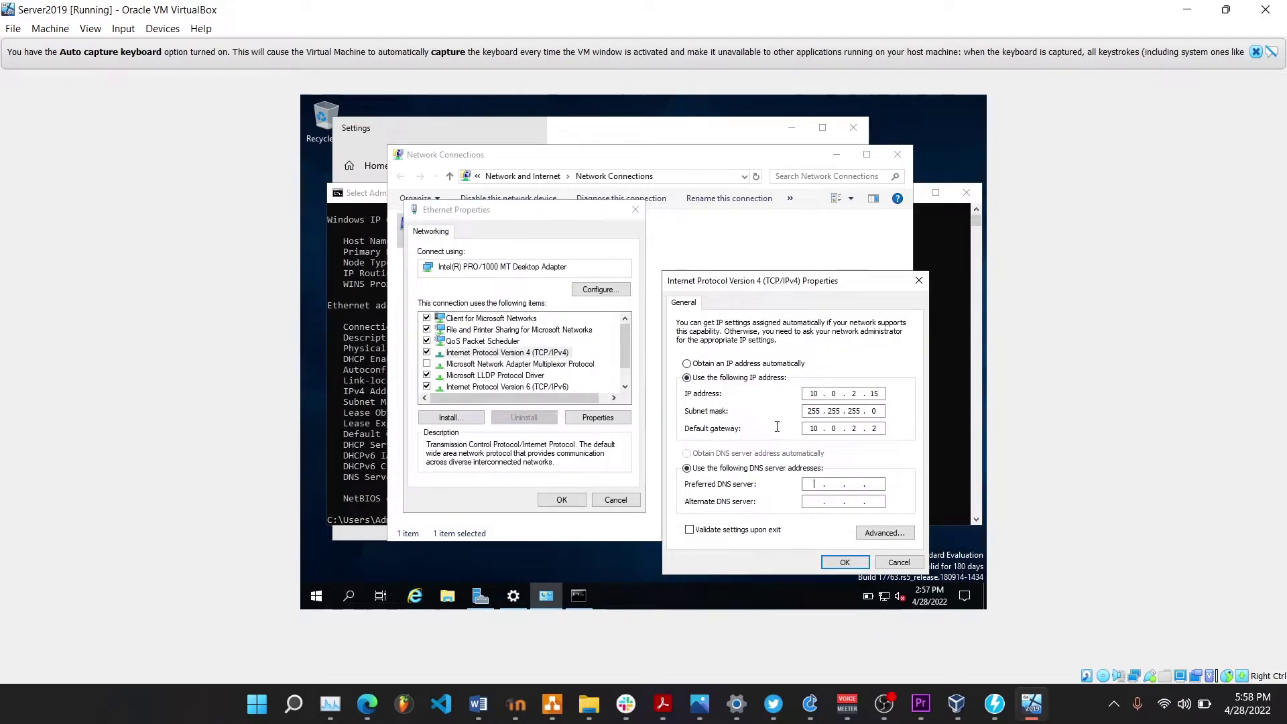
pyautogui.hotkey('alt', 'Tab')
pyautogui.moveTo(703, 193); pyautogui.dragTo(801, 342)
pyautogui.moveTo(818, 280); pyautogui.dragTo(826, 267)
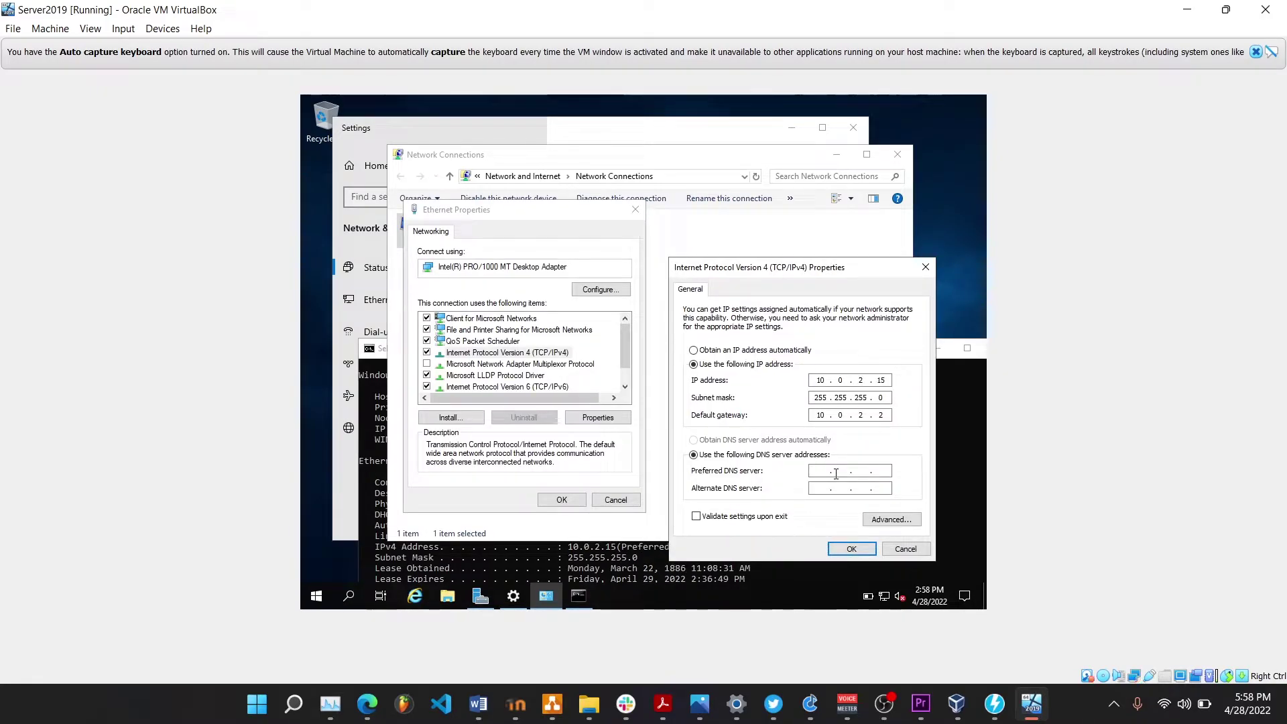
pyautogui.hotkey('alt', 'Tab')
pyautogui.moveTo(695, 355); pyautogui.dragTo(694, 272)
pyautogui.click(1179, 13)
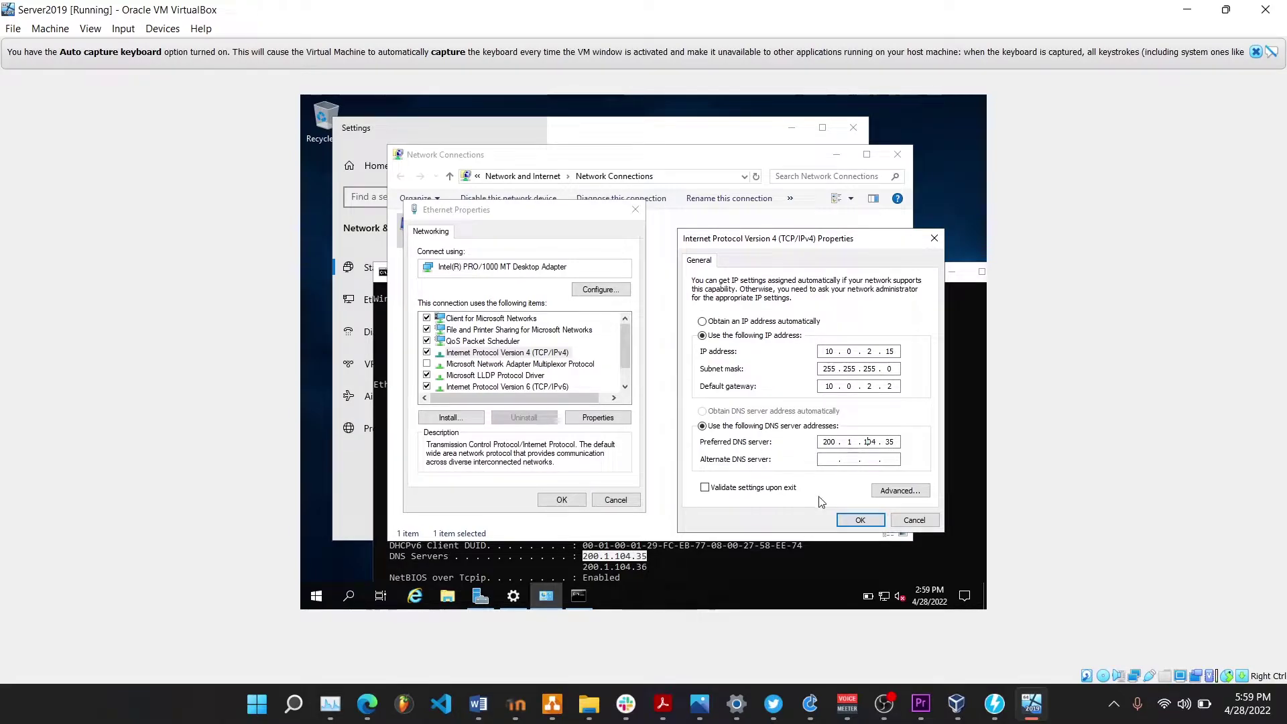
pyautogui.click(860, 520)
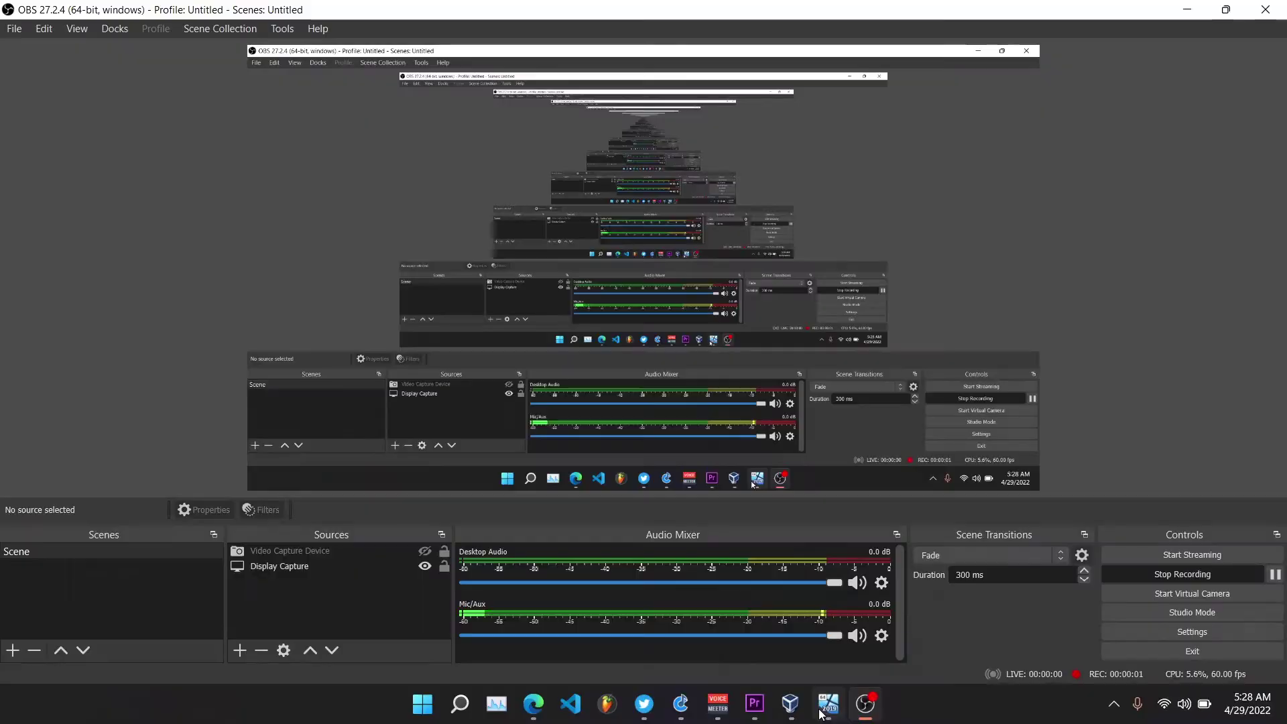
# Switch to the Server2019 (Static IP) virtual machine and open the Local Server page in Server Manager
pyautogui.click(821, 714)
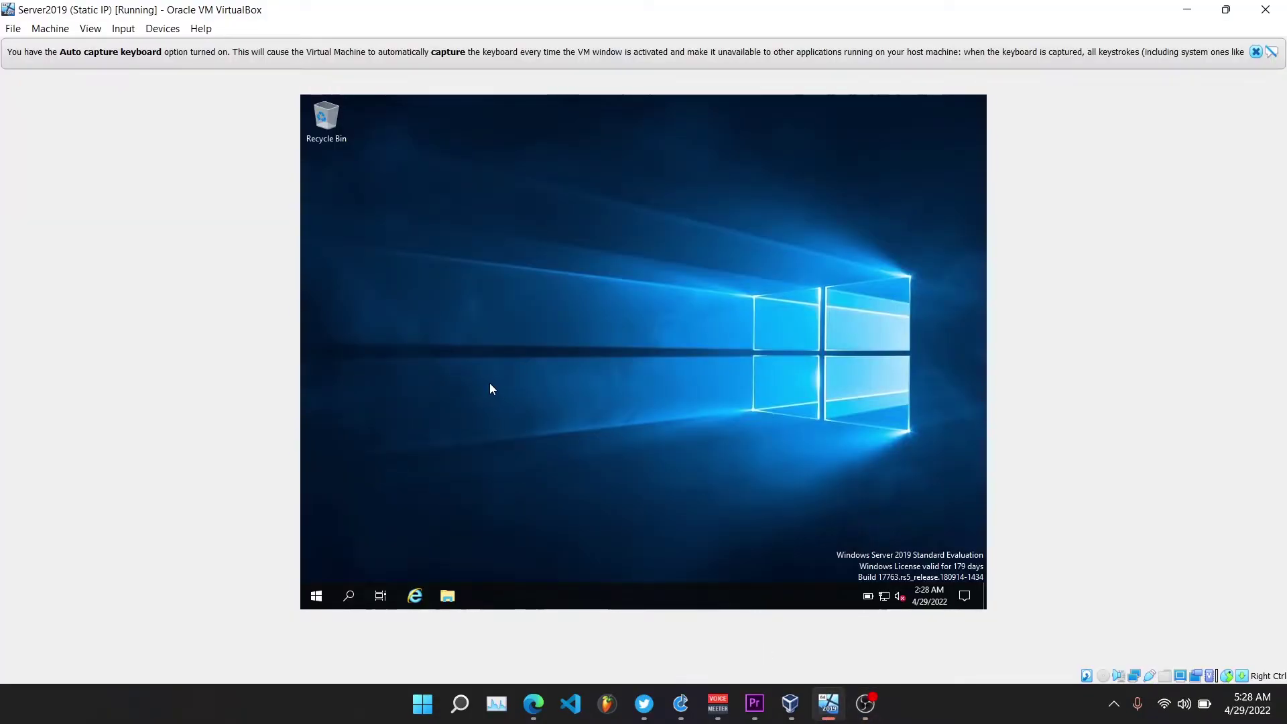
pyautogui.click(317, 595)
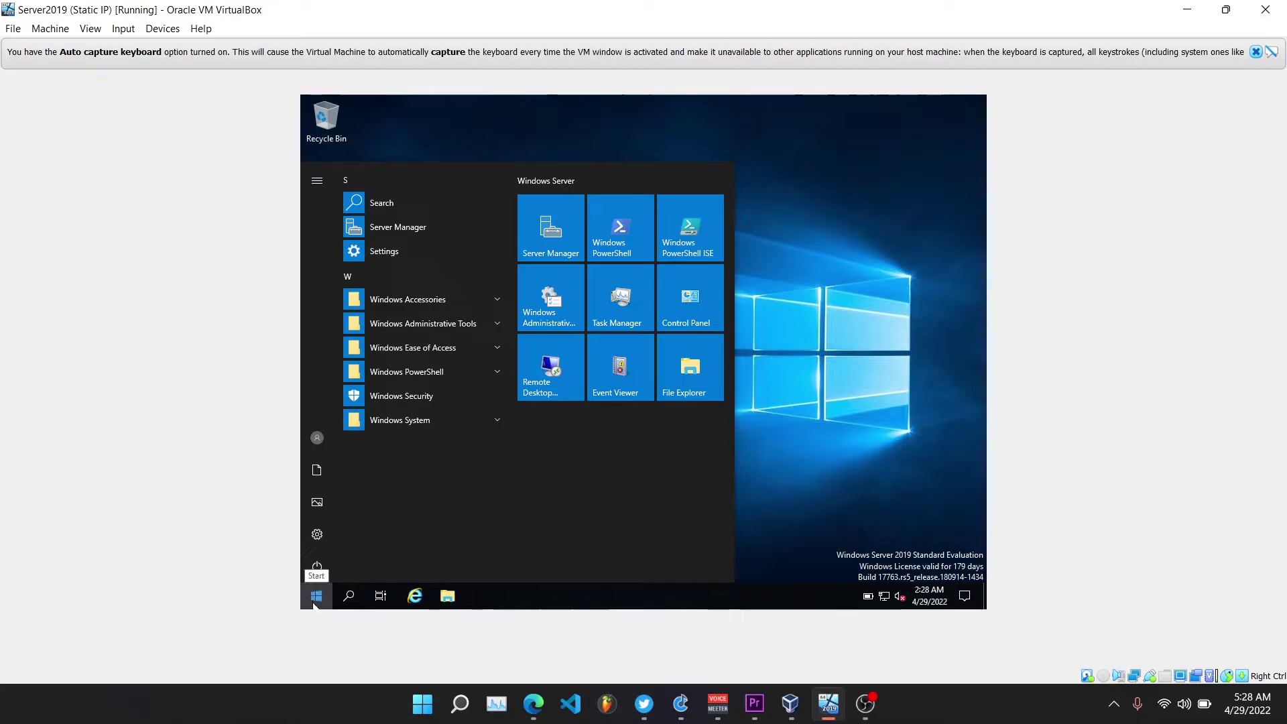
pyautogui.click(550, 246)
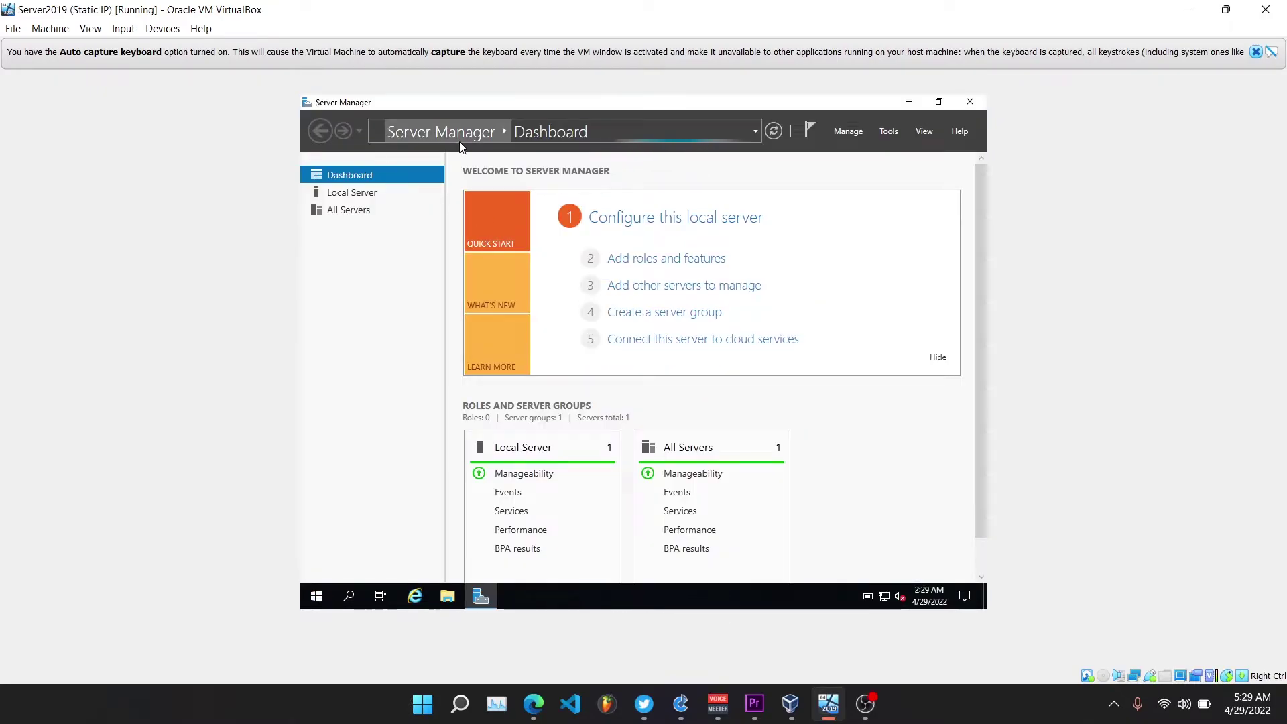
pyautogui.click(335, 190)
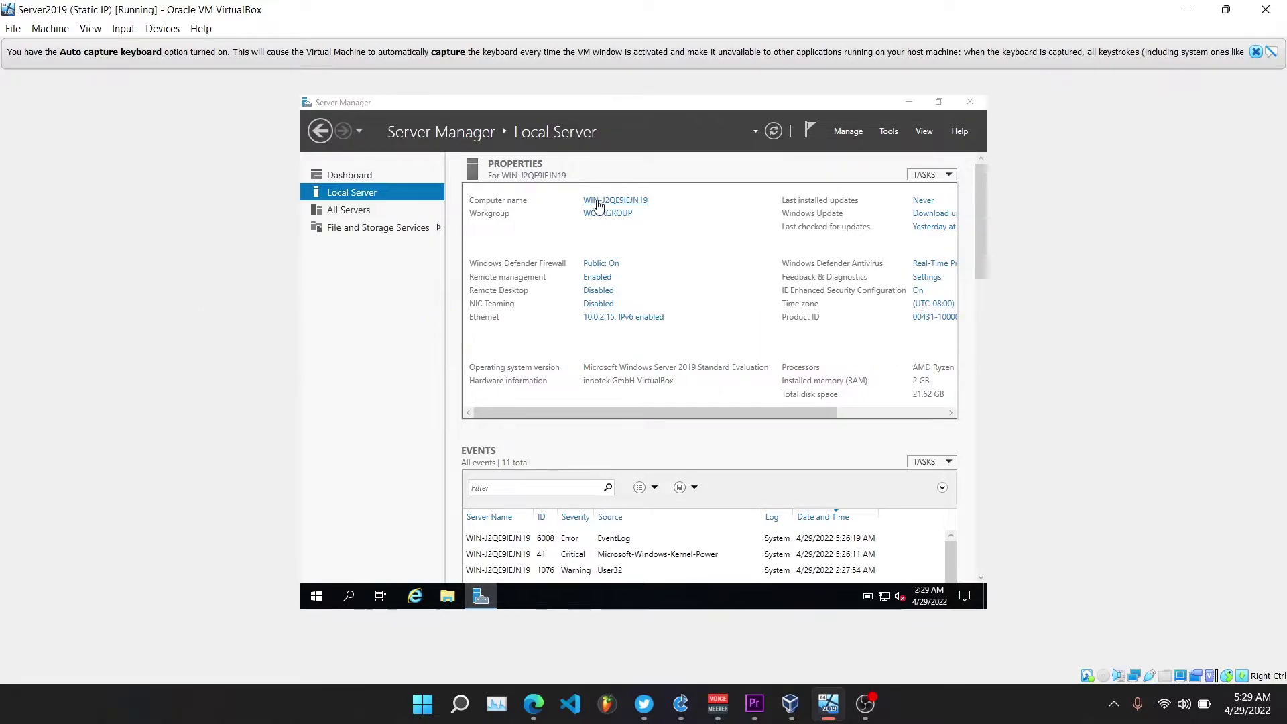
# Rename the computer to Sever1, acknowledge the restart notices and close its system properties
pyautogui.click(599, 202)
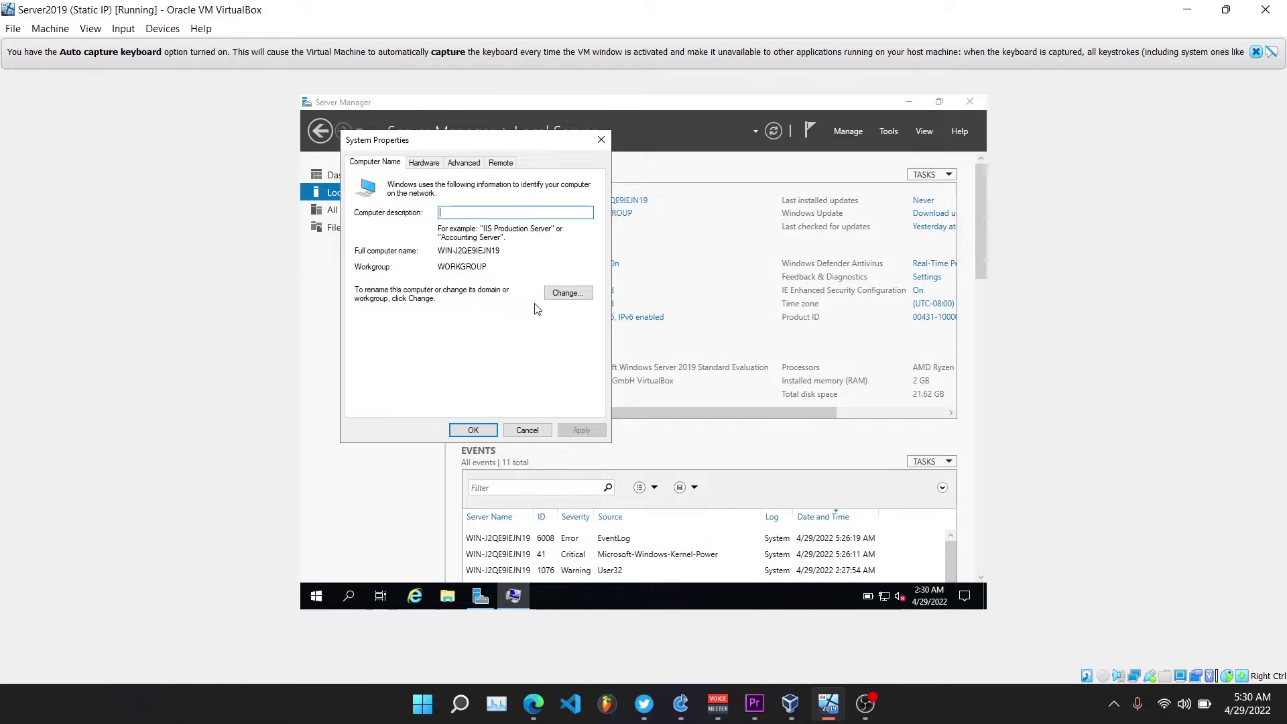
pyautogui.click(567, 293)
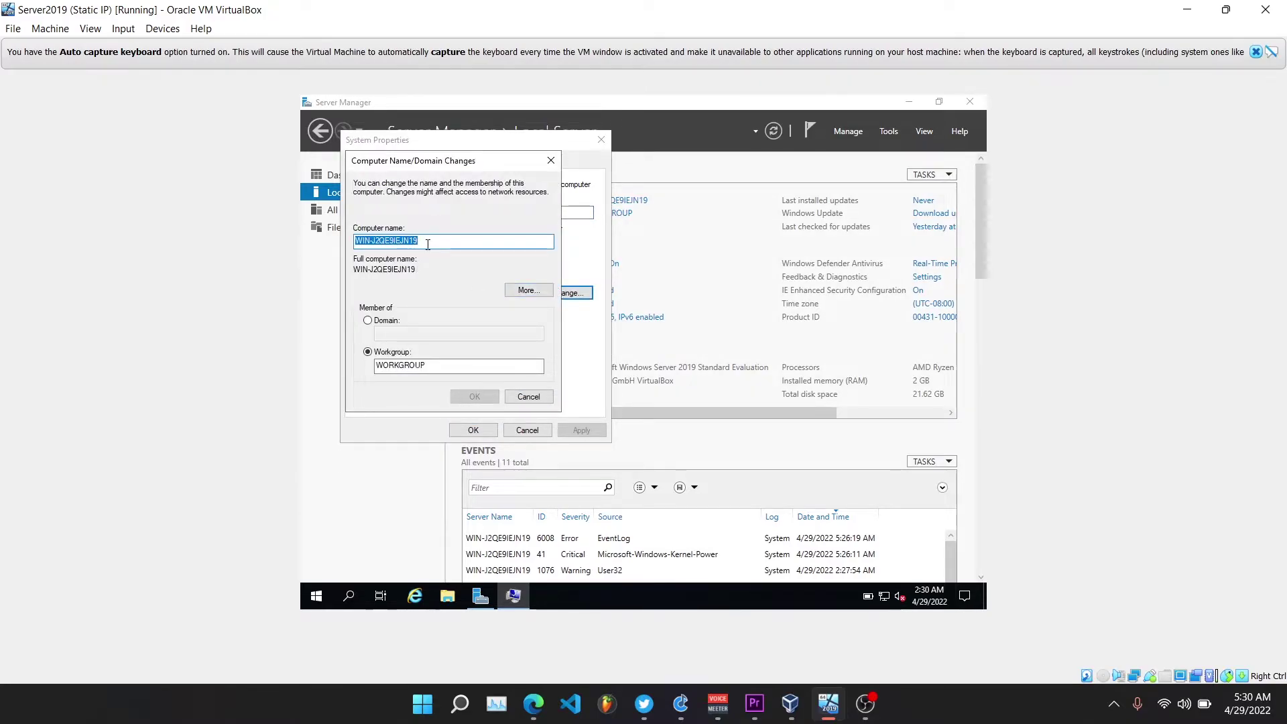
pyautogui.press('BackSpace')
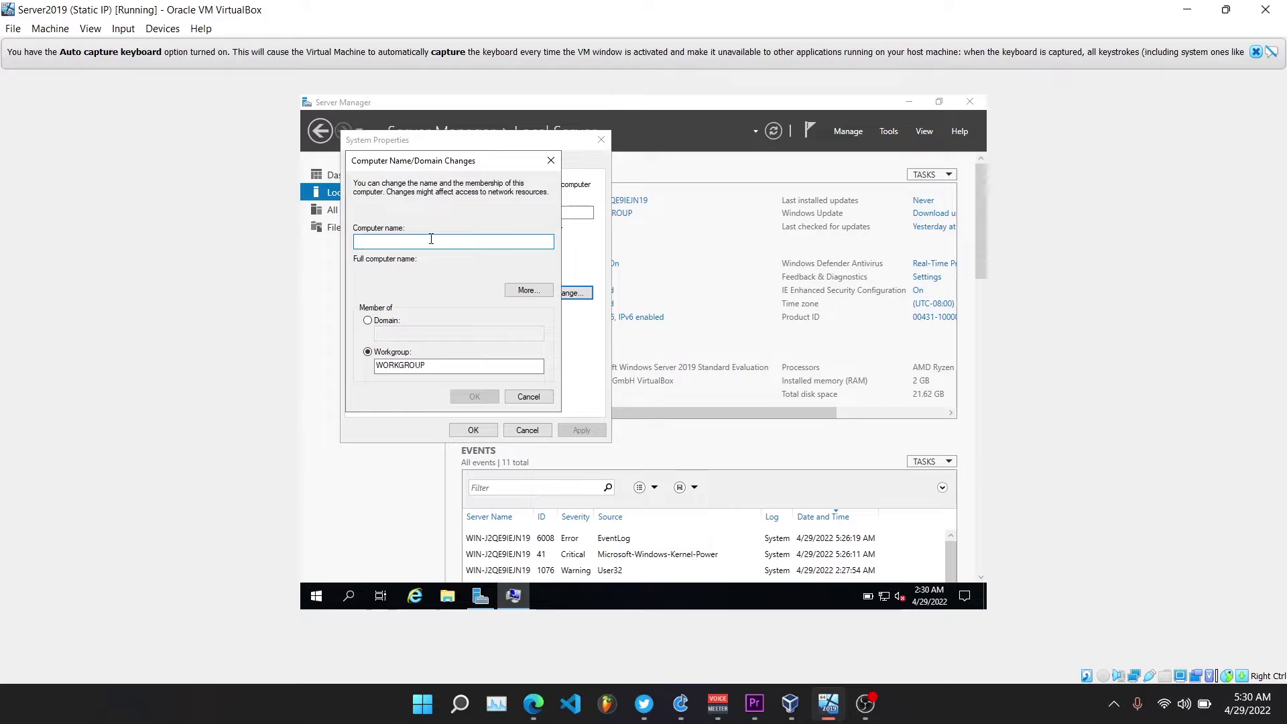
pyautogui.write('Sever')
pyautogui.press('BackSpace')
pyautogui.write('ver')
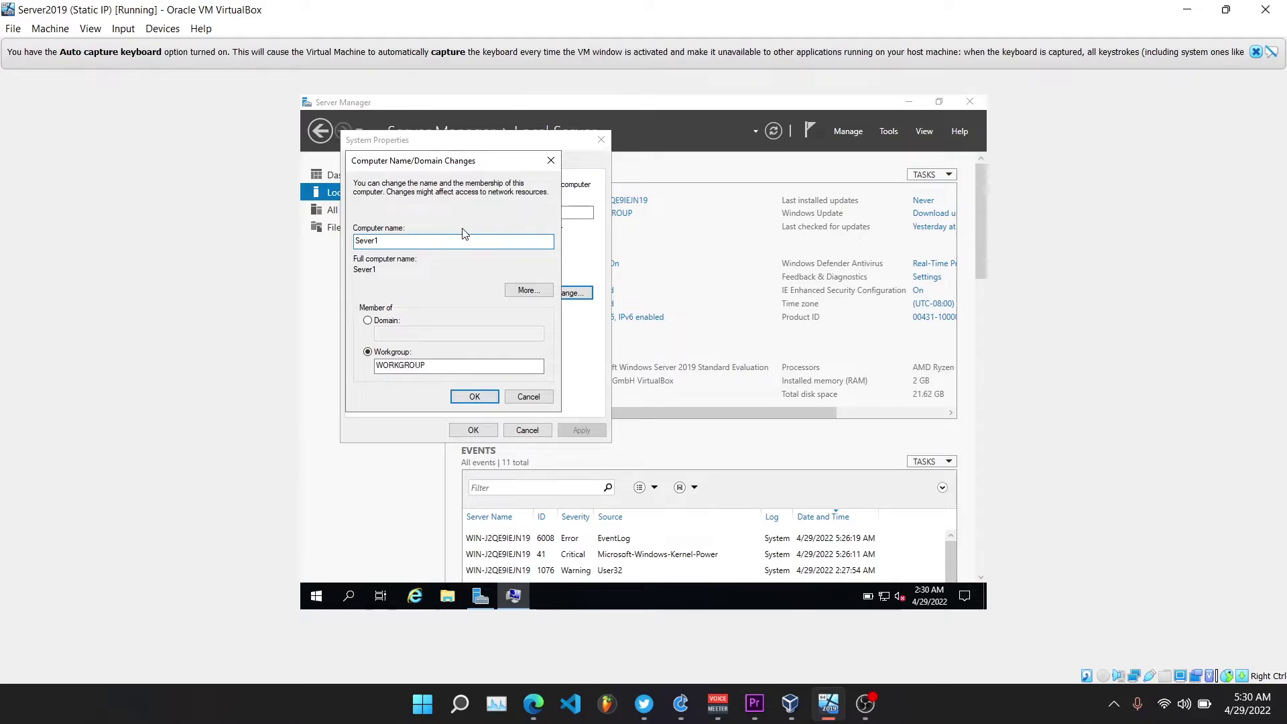
pyautogui.click(475, 396)
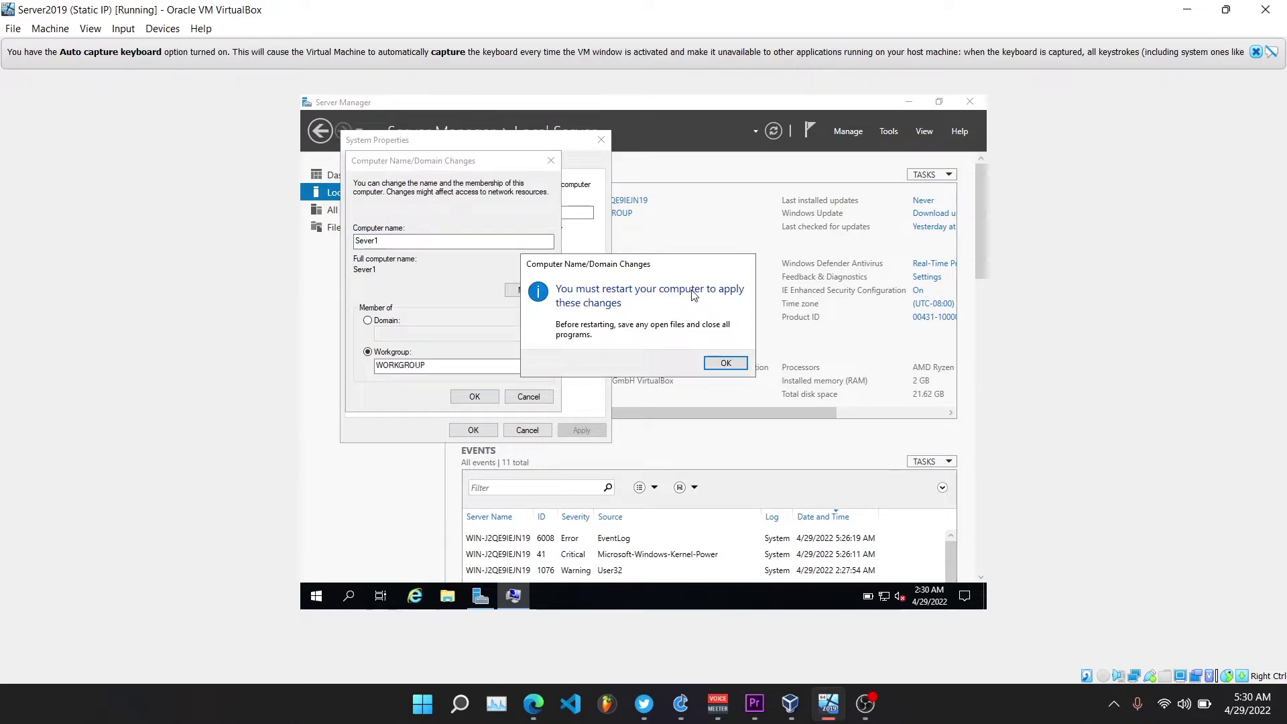
pyautogui.click(725, 362)
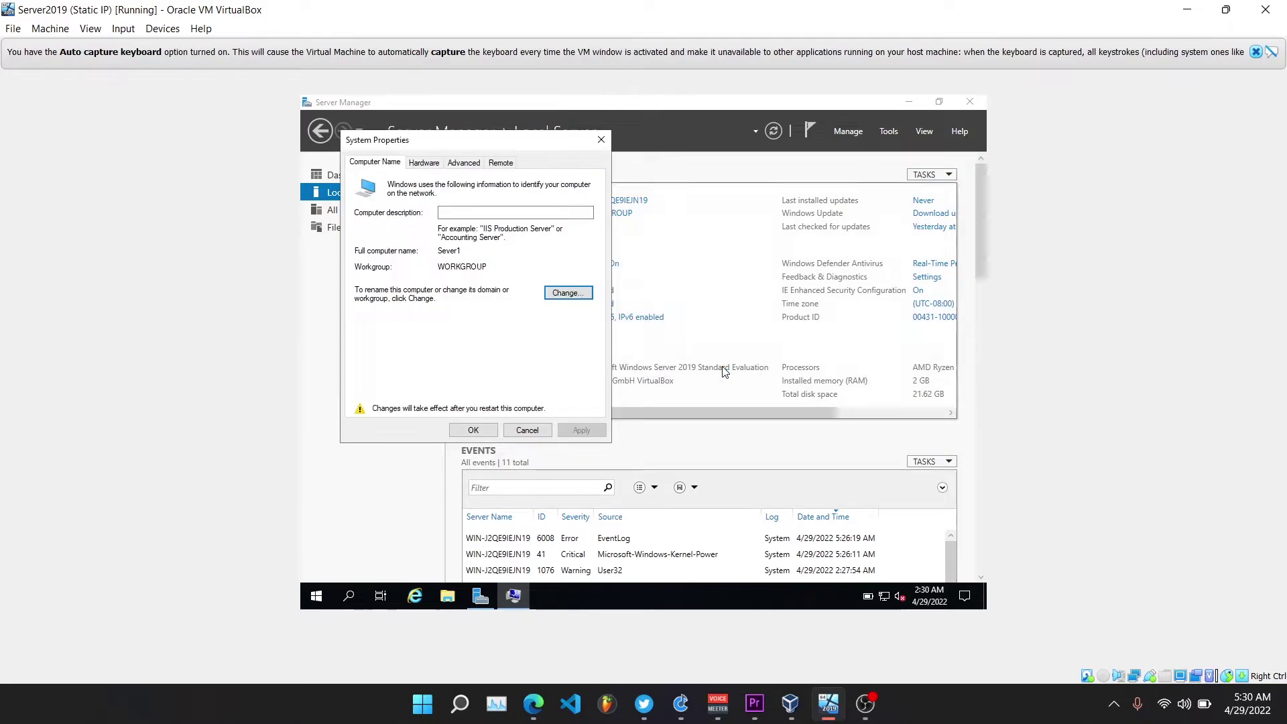
pyautogui.click(601, 141)
pyautogui.click(664, 357)
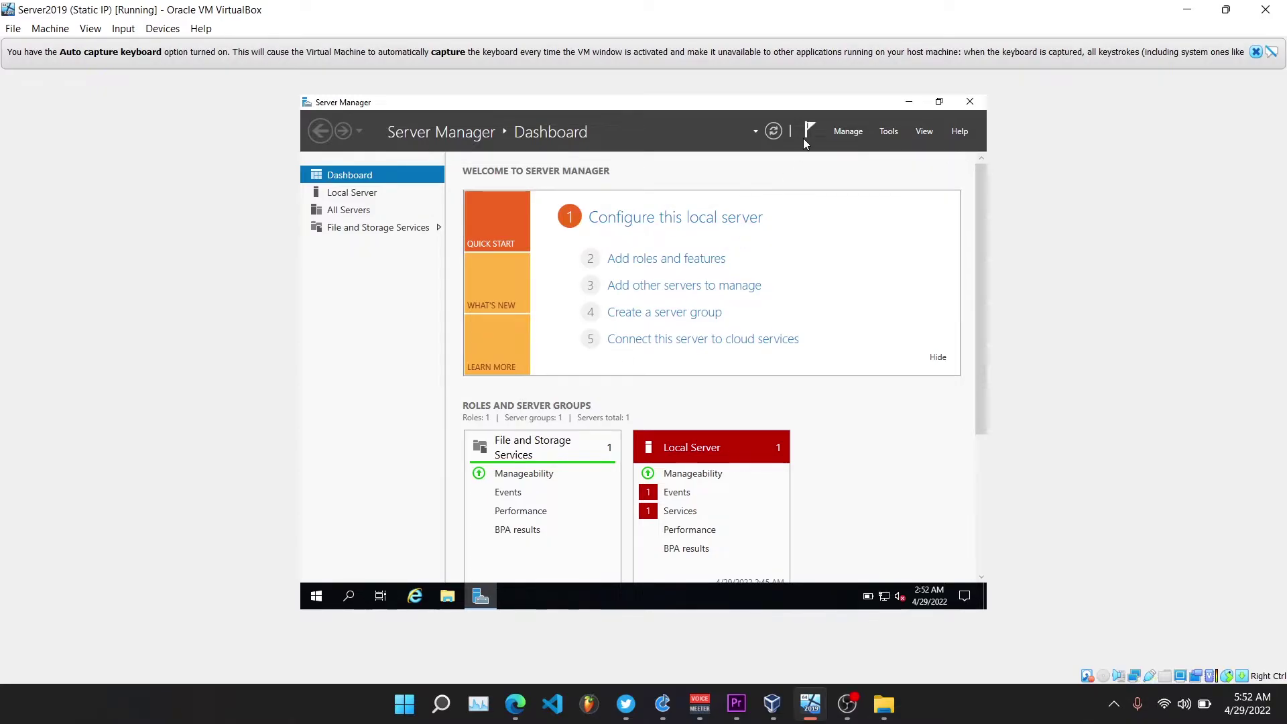
# Start adding roles and features, choosing a role-based or feature-based installation on the server Sever1 from the server pool
pyautogui.click(850, 131)
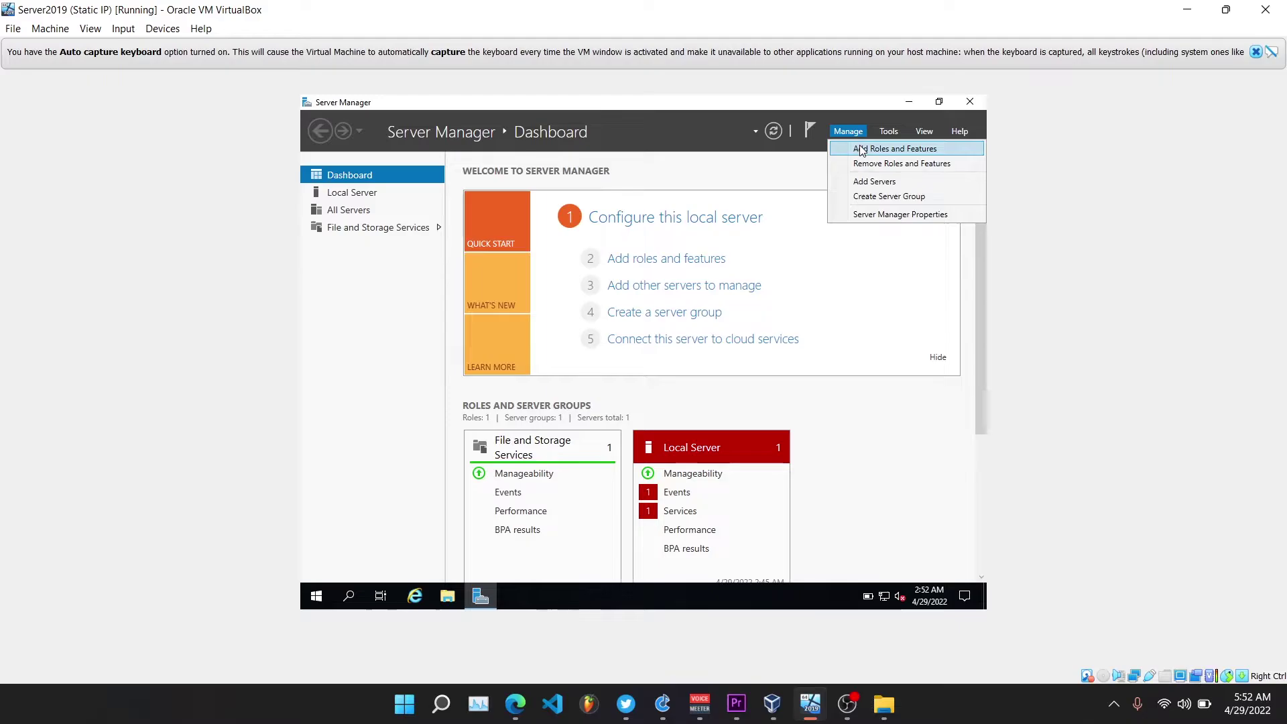
pyautogui.click(862, 149)
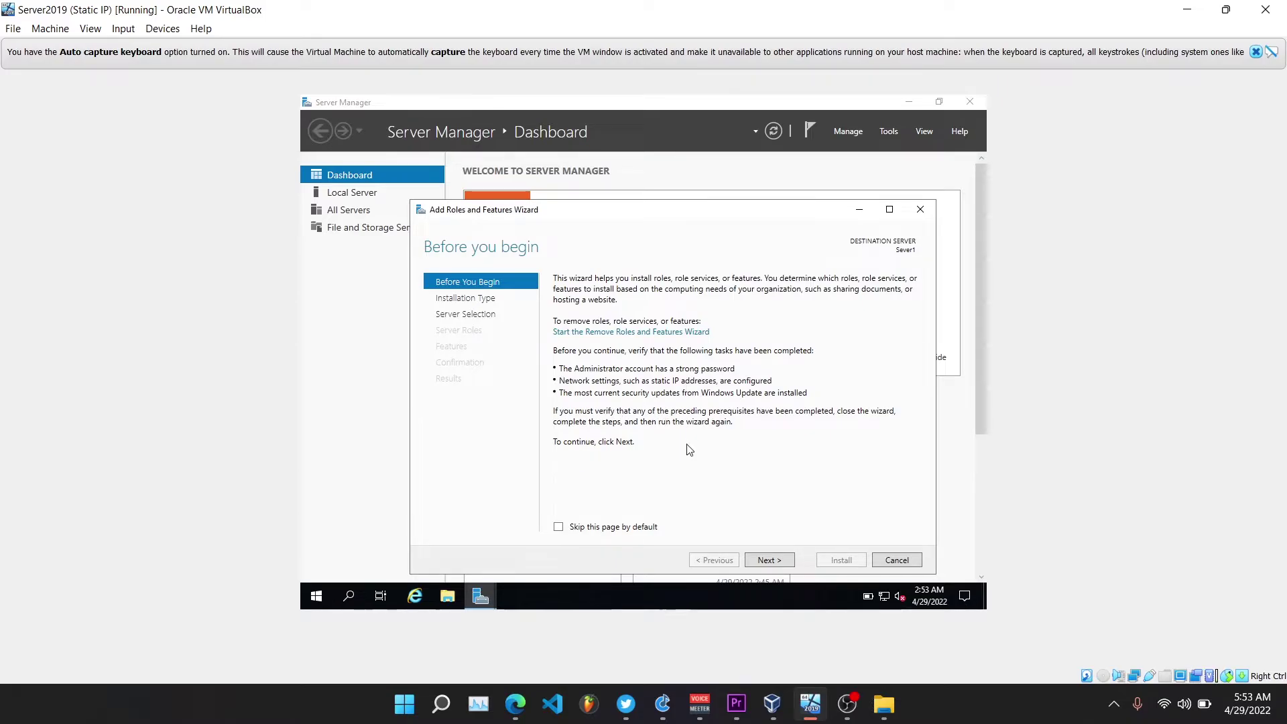
pyautogui.click(769, 561)
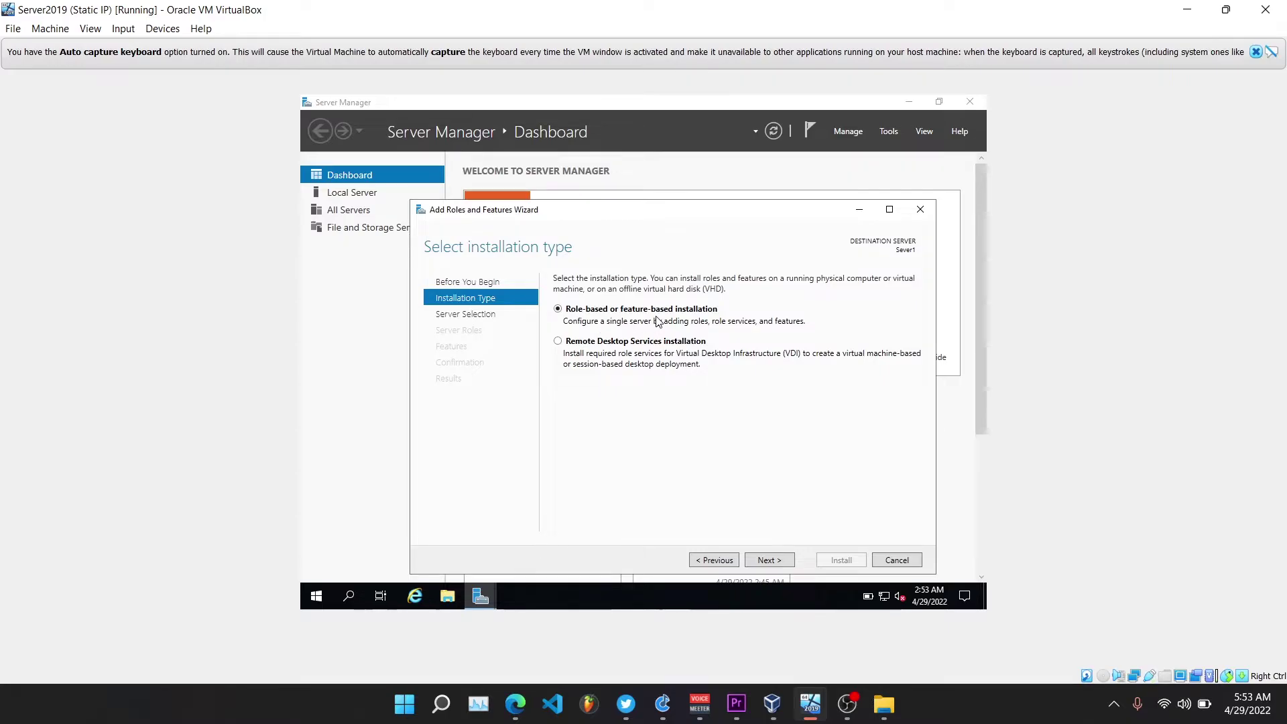
pyautogui.click(772, 562)
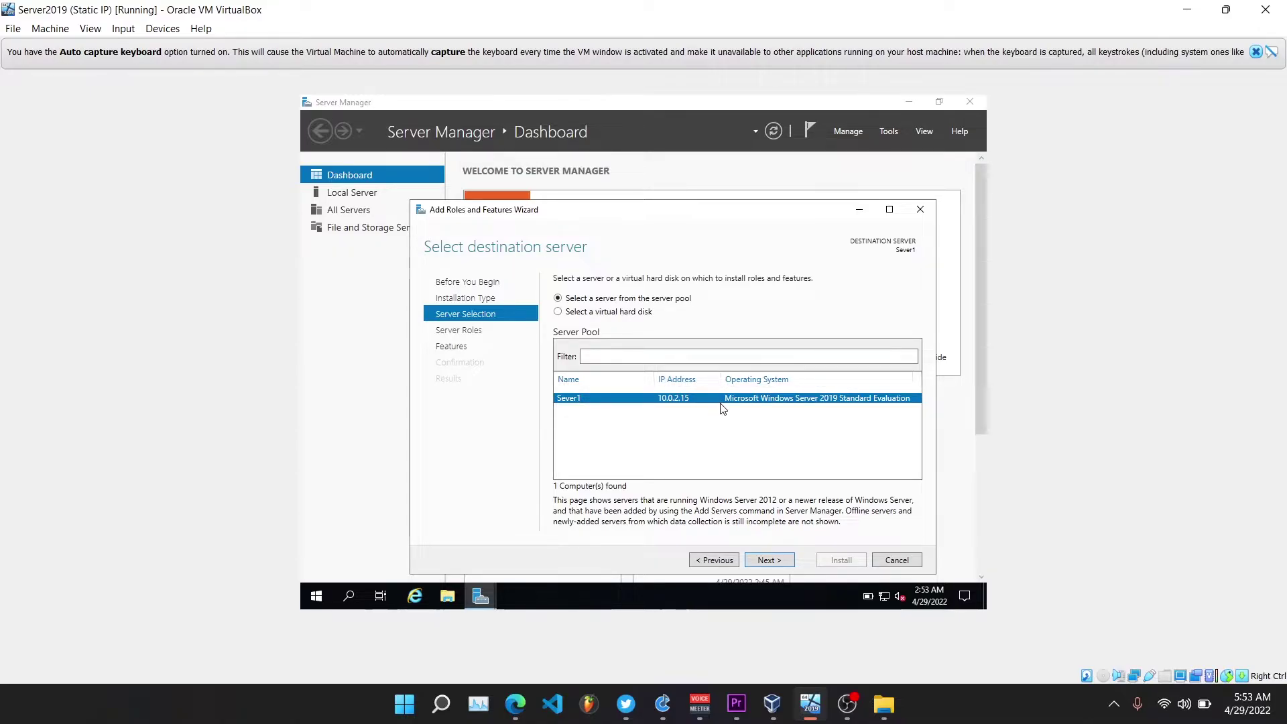
pyautogui.click(778, 561)
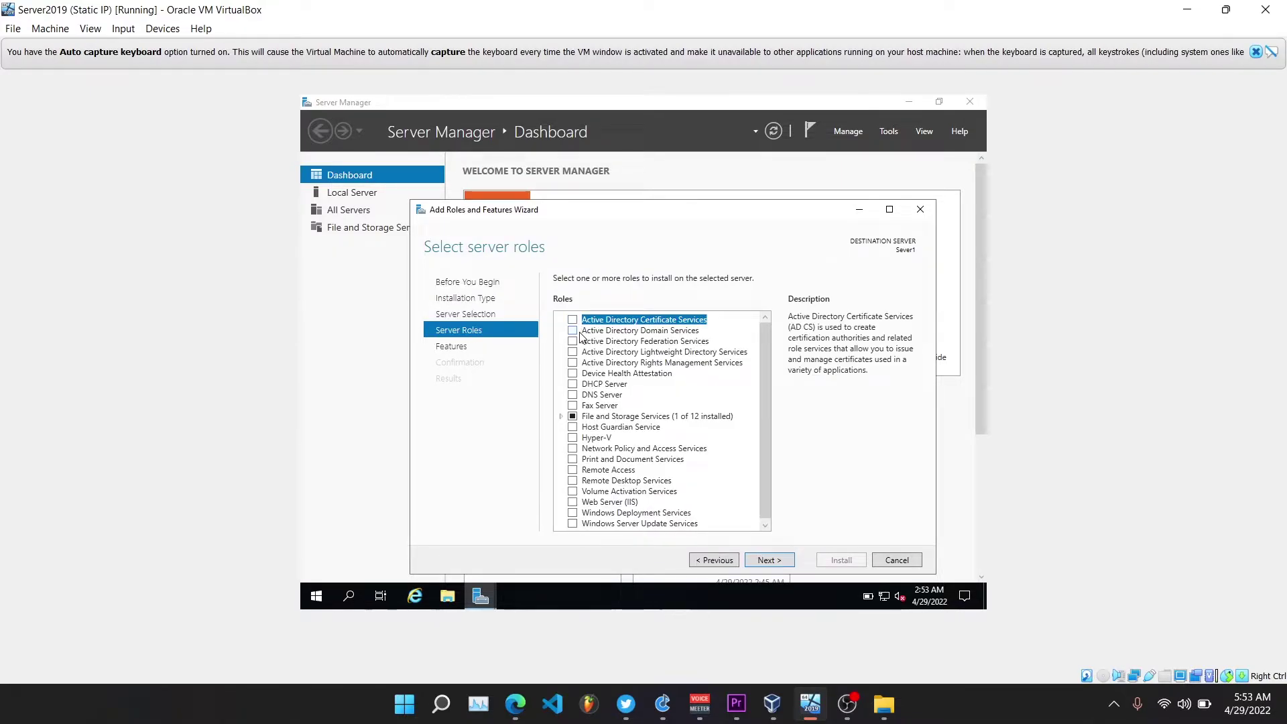
# Select the Active Directory Domain Services role with its required features and management tools, keeping the preselected features
pyautogui.click(573, 330)
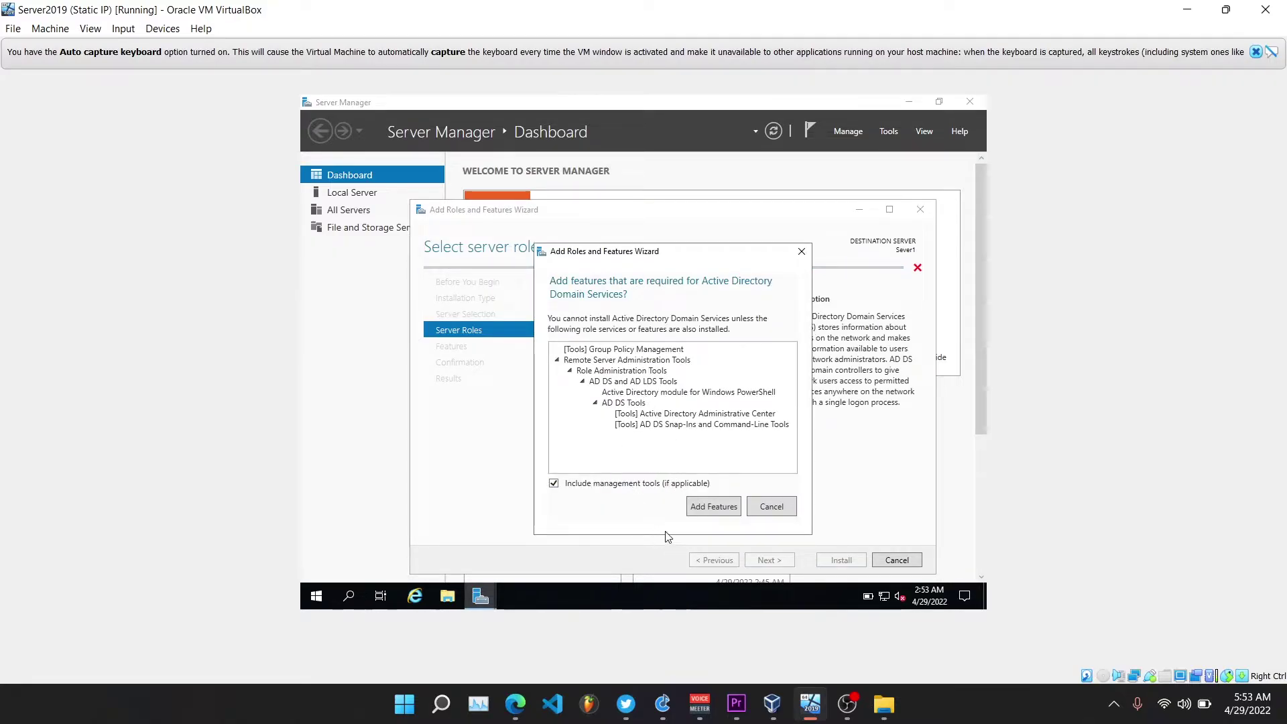
pyautogui.click(715, 507)
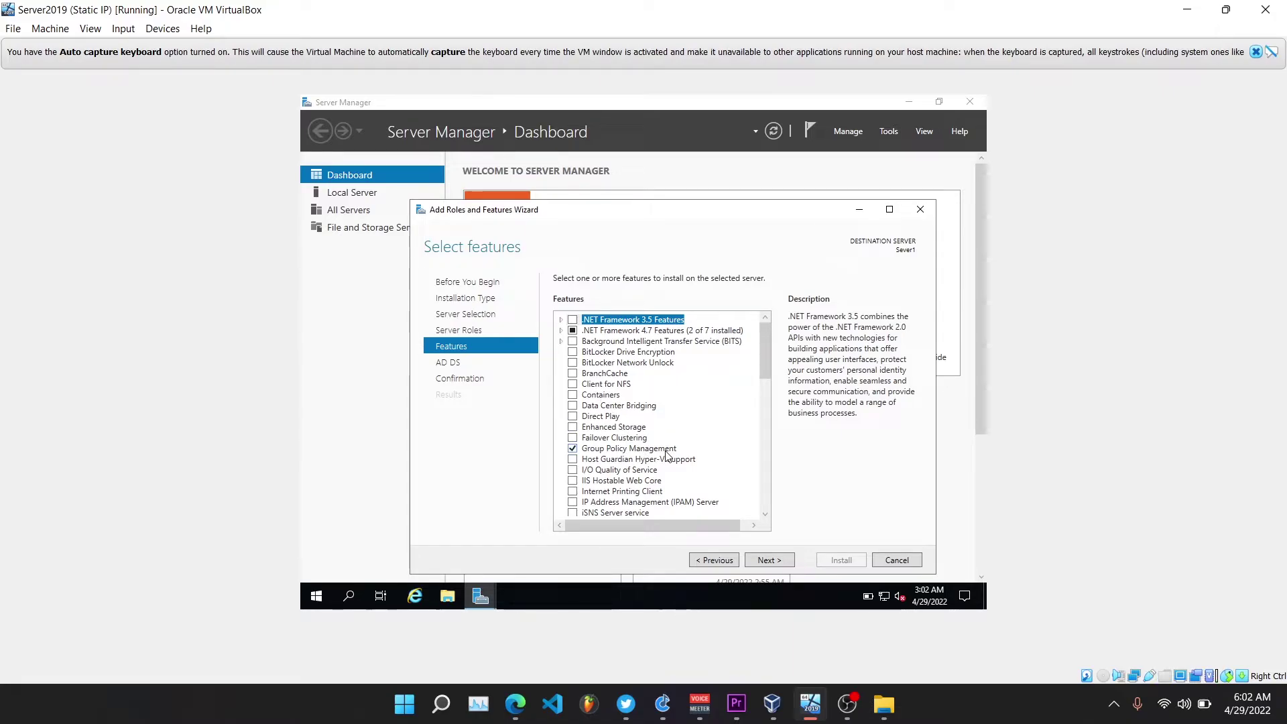
pyautogui.click(782, 561)
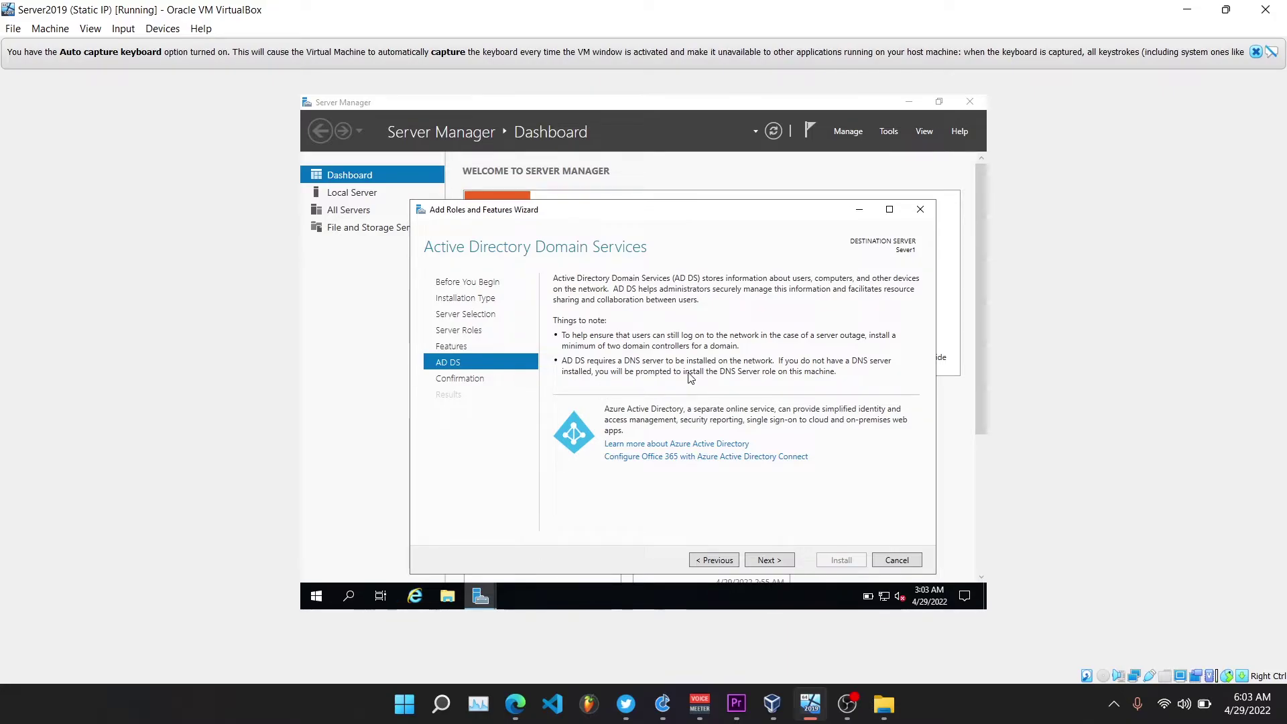
# Allow the destination server to restart automatically if required and install the selected AD DS role and tools
pyautogui.click(769, 559)
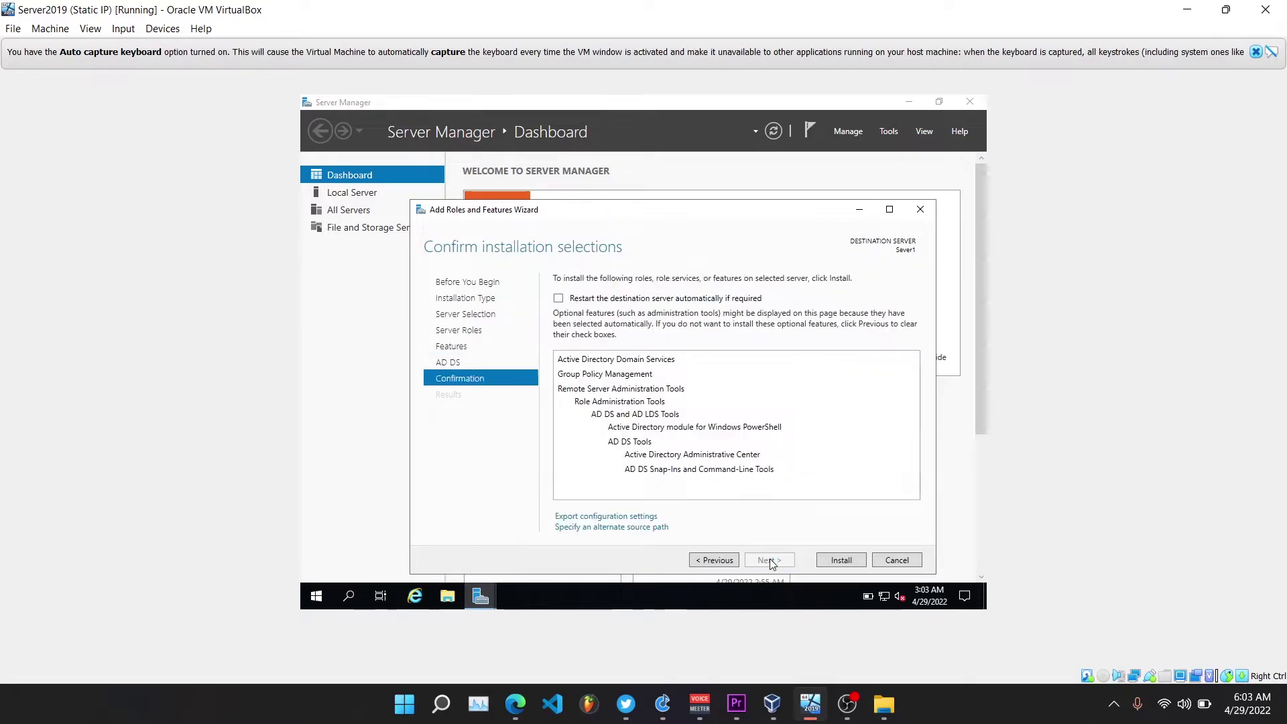
pyautogui.click(559, 298)
pyautogui.click(837, 562)
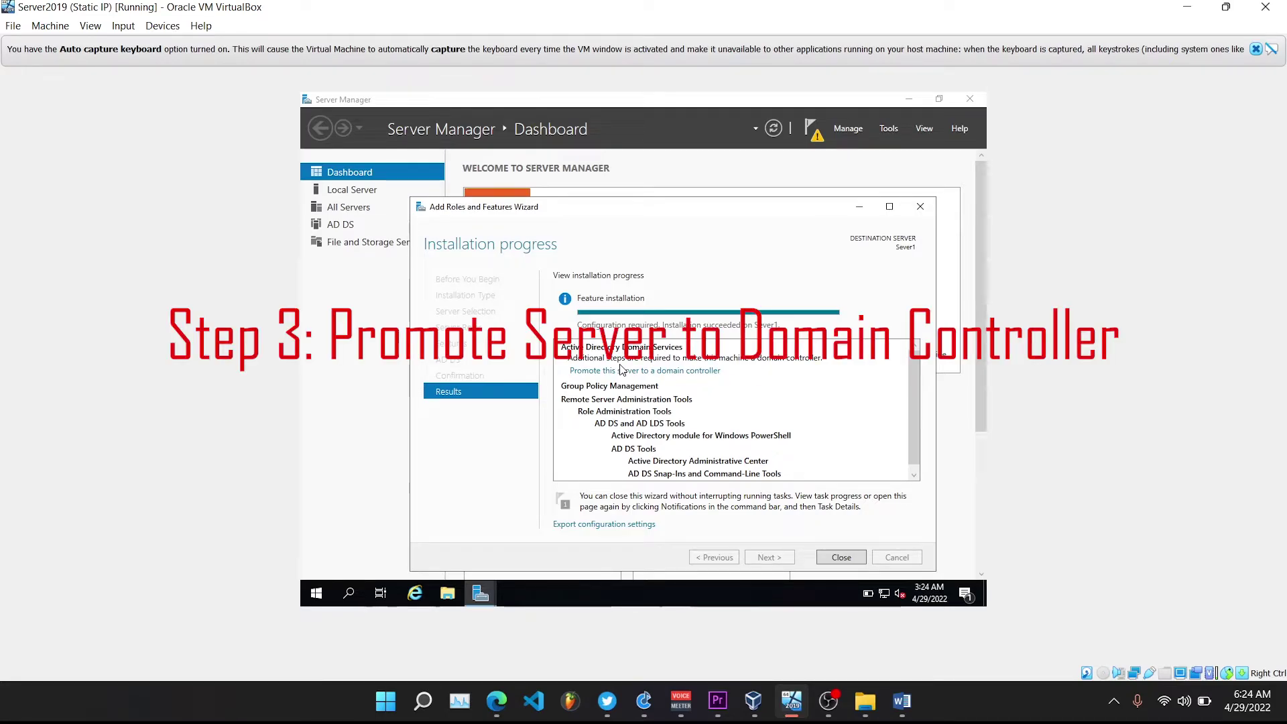
# Start promoting the server to a domain controller, adding a new forest with the root domain name Server1.local
pyautogui.click(621, 370)
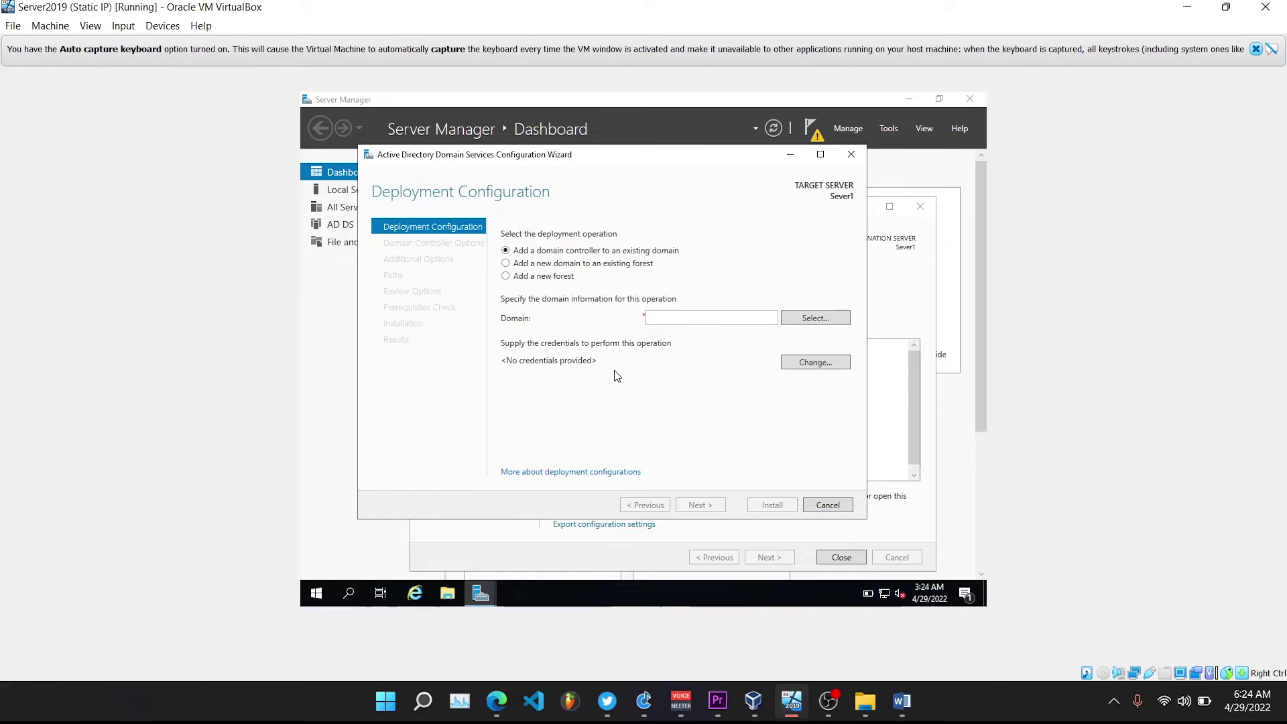
pyautogui.click(507, 276)
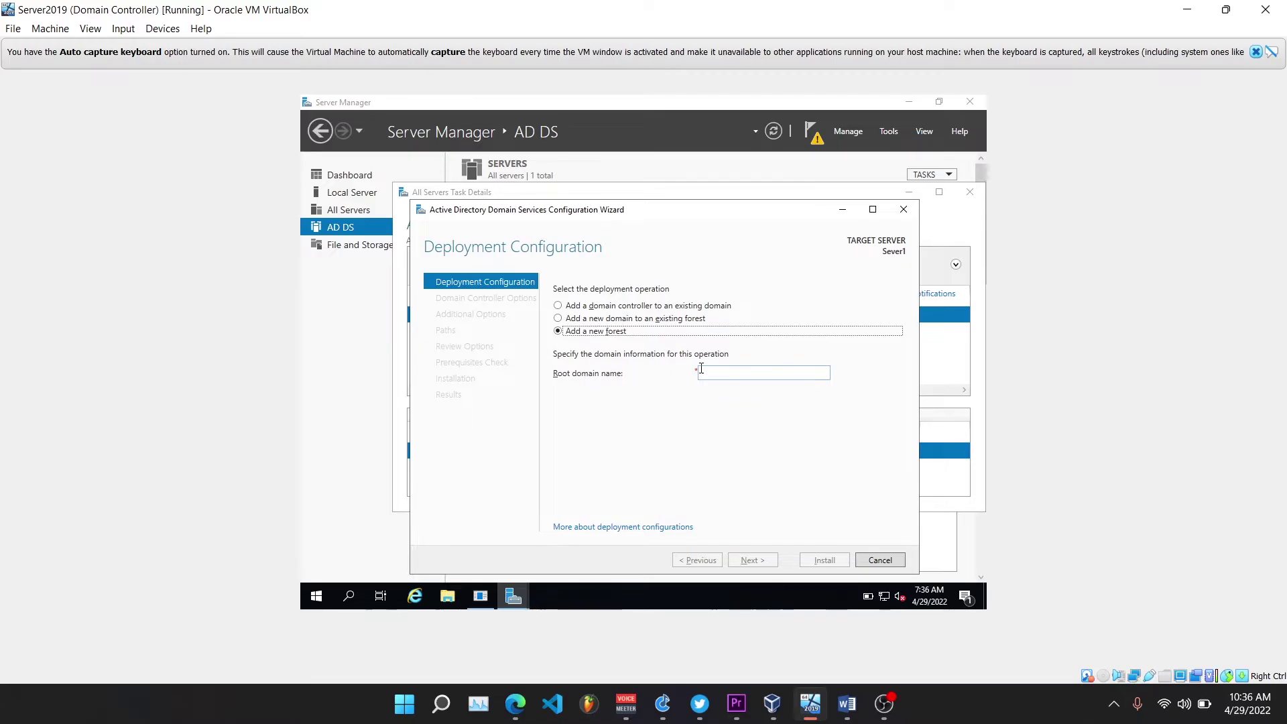
pyautogui.click(705, 372)
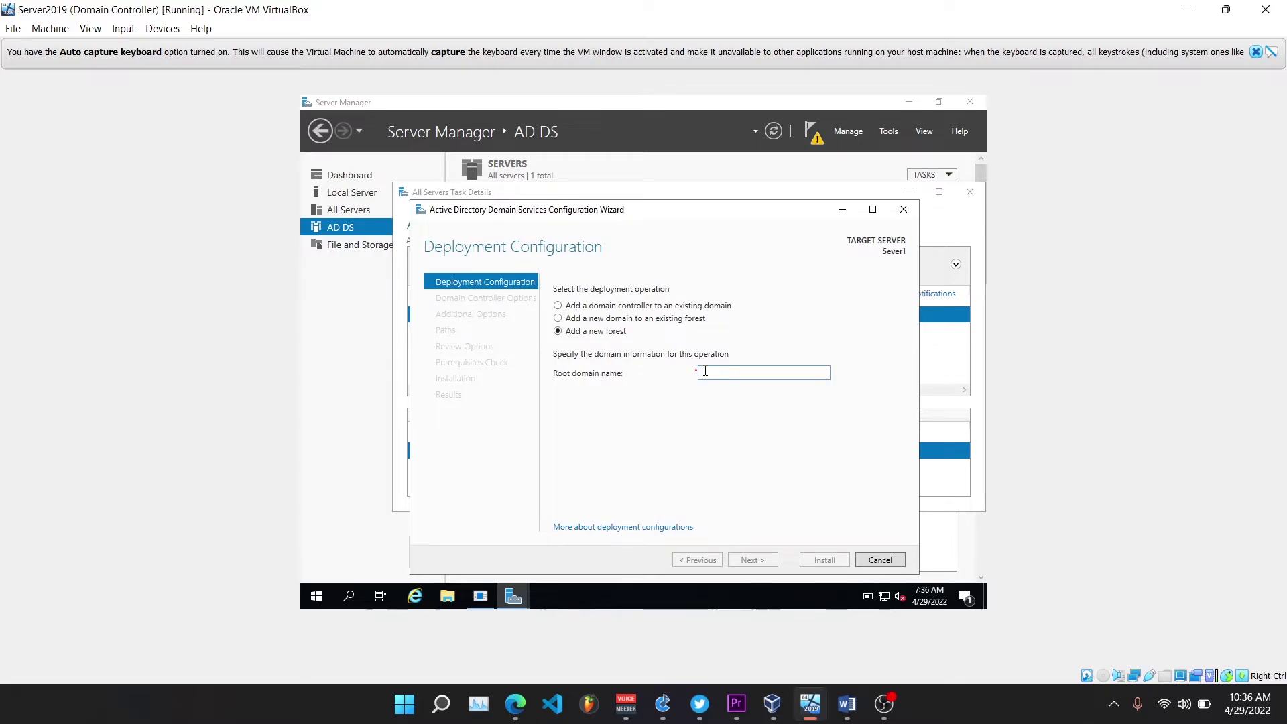
pyautogui.write('Server')
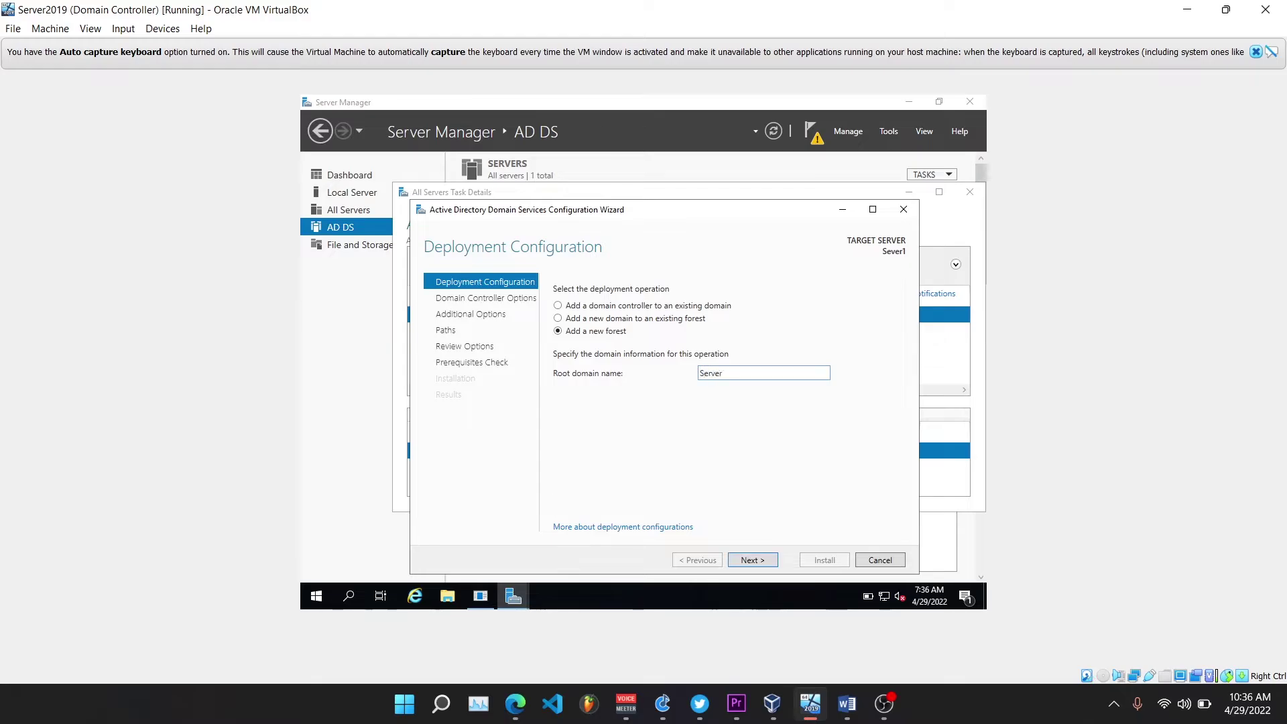
pyautogui.write('1.local')
pyautogui.moveTo(747, 373); pyautogui.dragTo(689, 375)
pyautogui.click(752, 561)
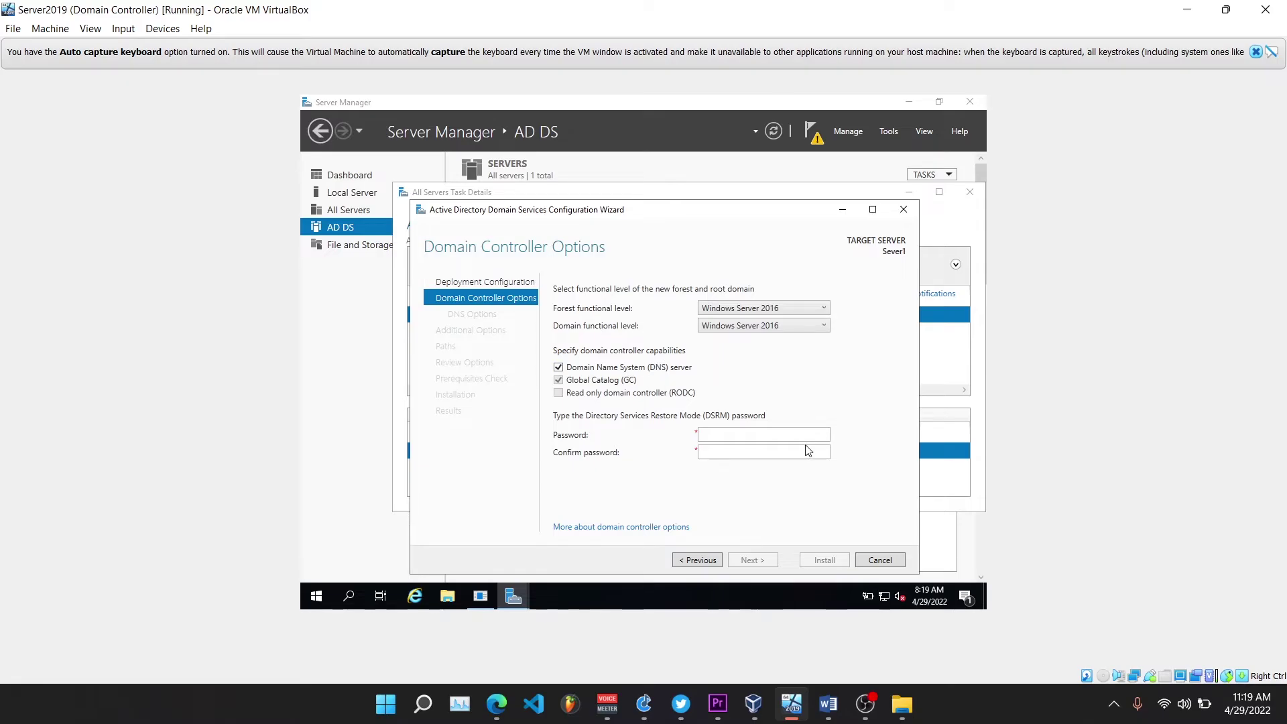
pyautogui.click(866, 704)
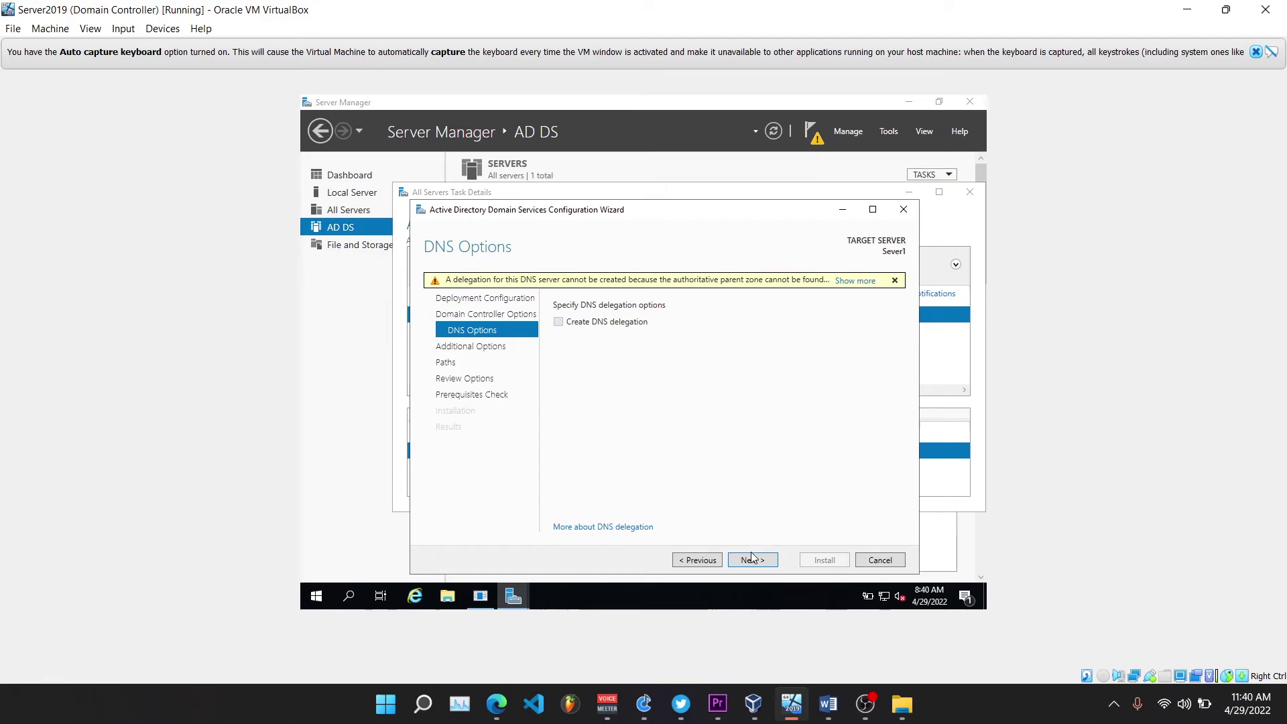
# Accept the DNS options, the NetBIOS domain name SERVER1 and the default database, log files and SYSVOL folders
pyautogui.click(751, 559)
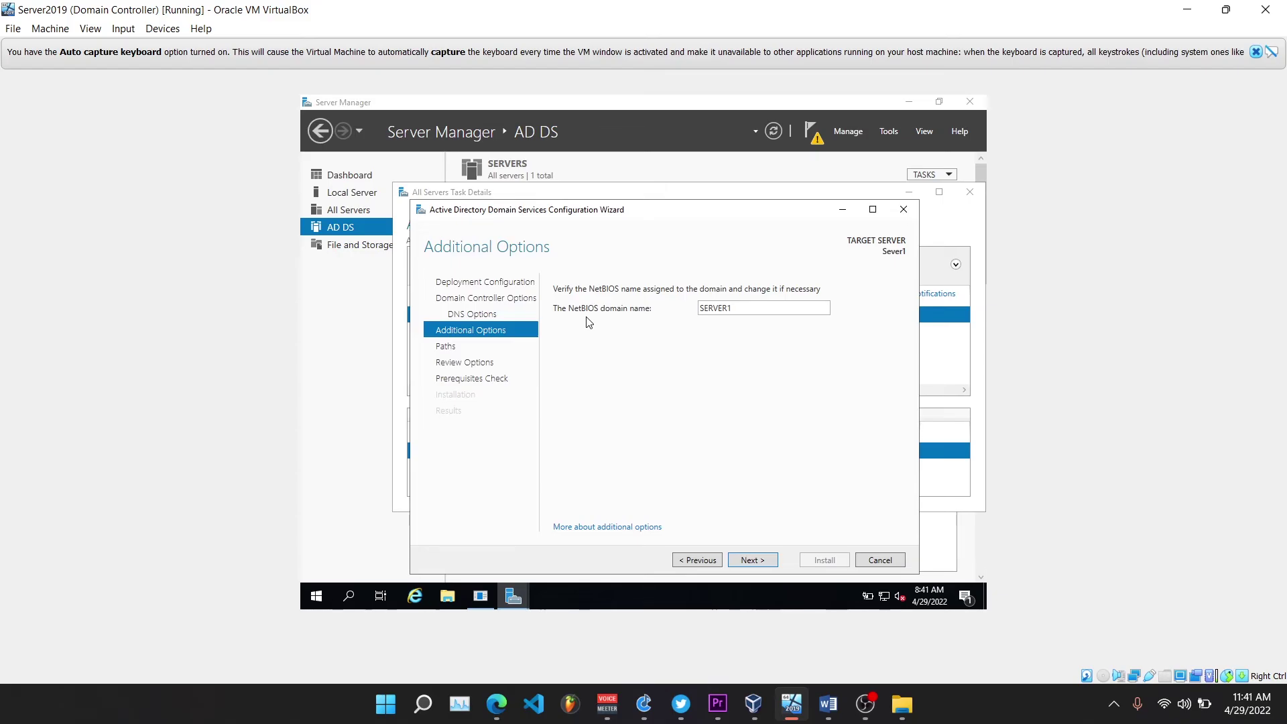
pyautogui.click(759, 558)
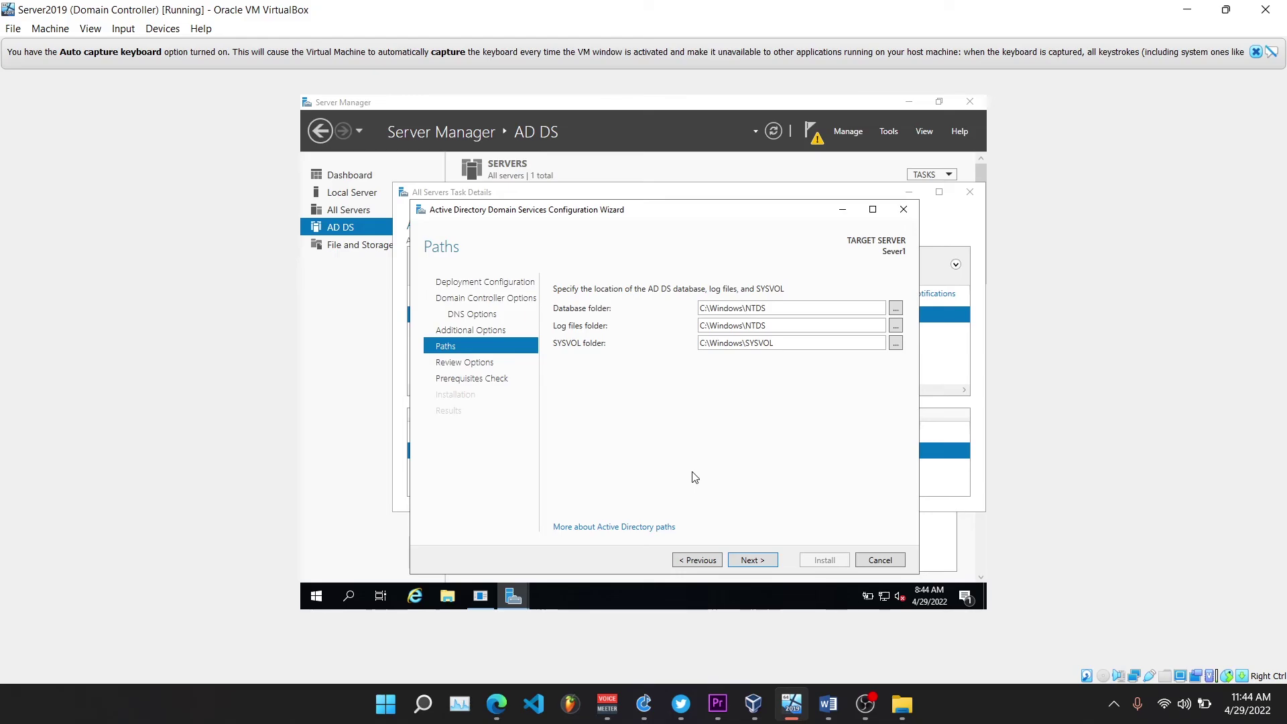
pyautogui.click(772, 560)
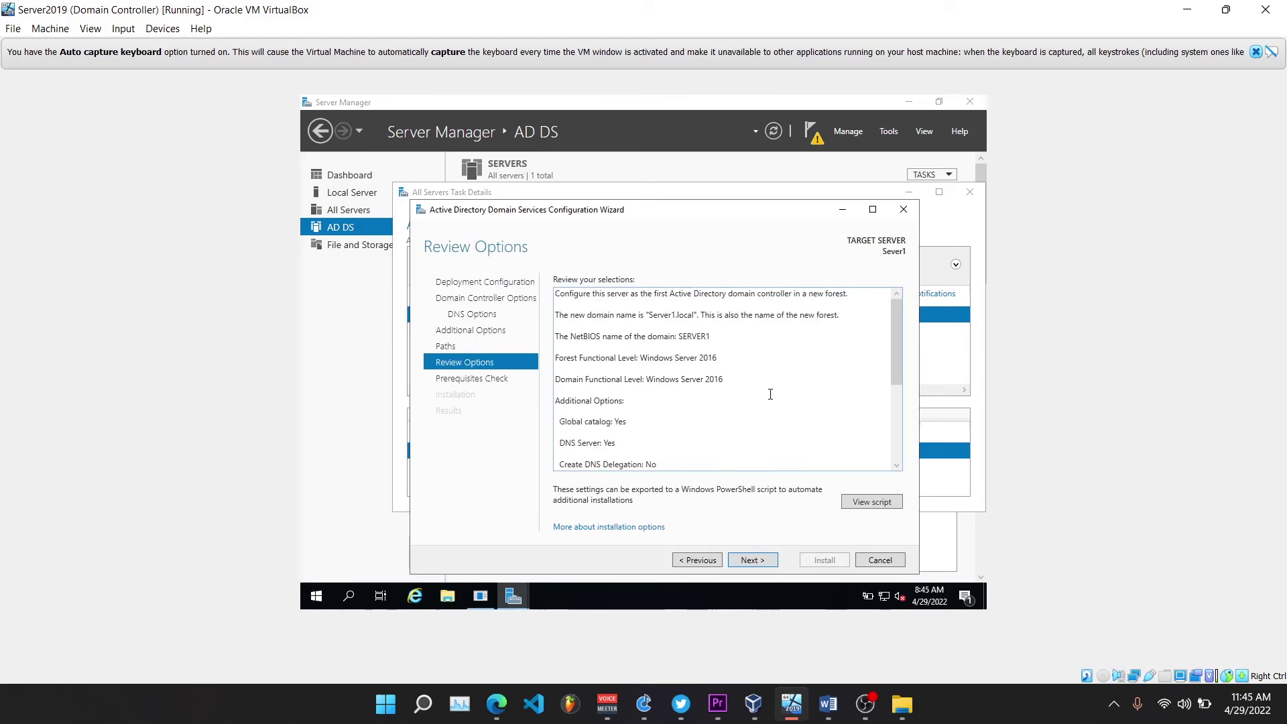
# Review the domain controller selections to the end, proceed through the prerequisites check and install the configuration
pyautogui.moveTo(898, 366); pyautogui.dragTo(901, 446)
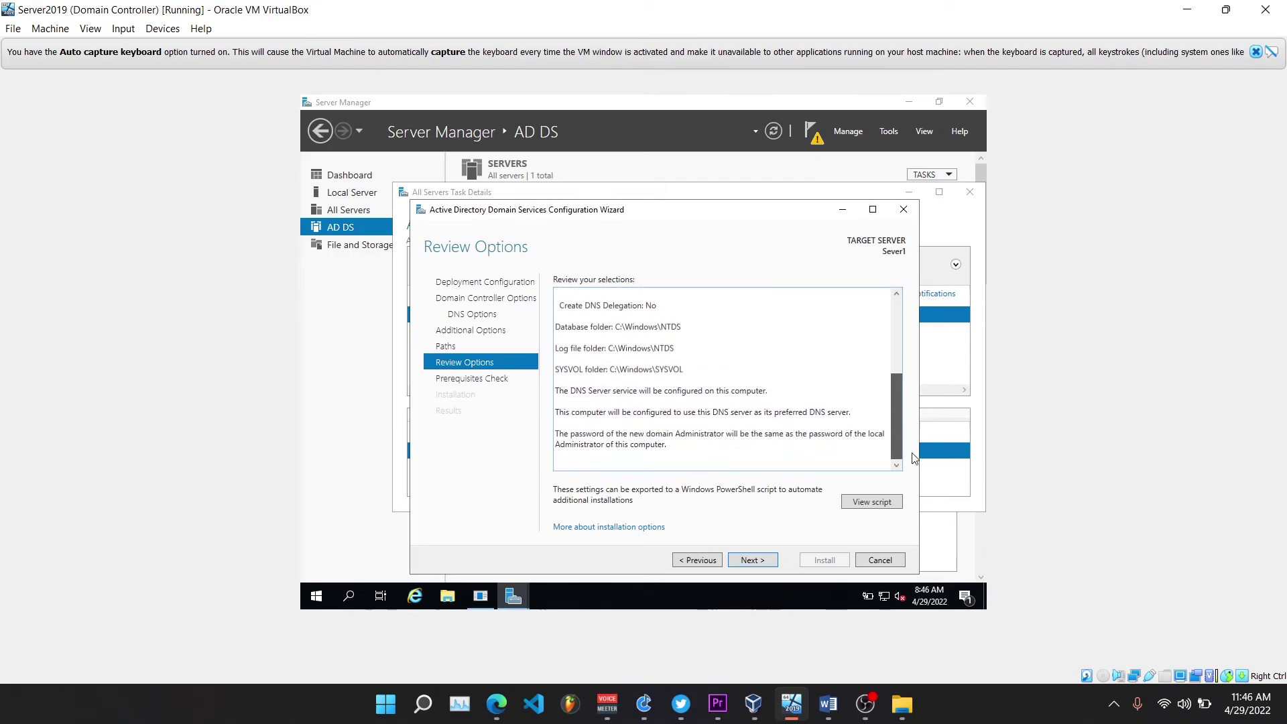
pyautogui.click(763, 561)
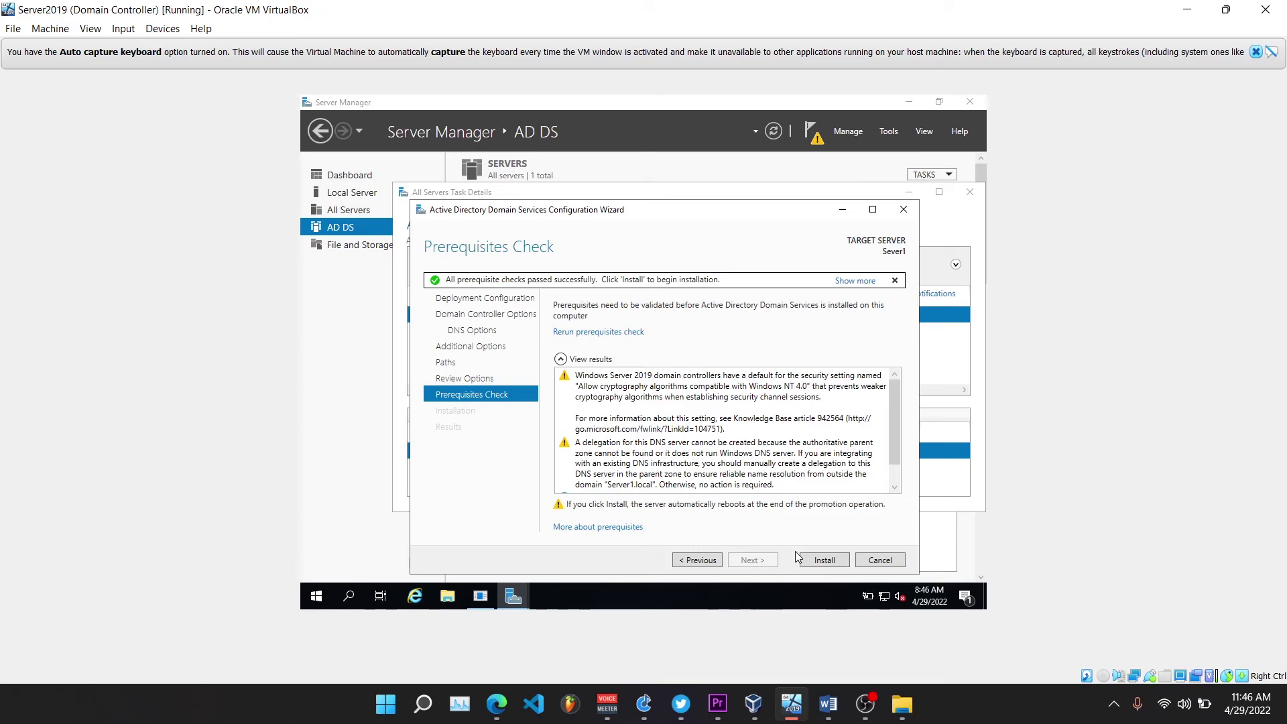
pyautogui.click(824, 559)
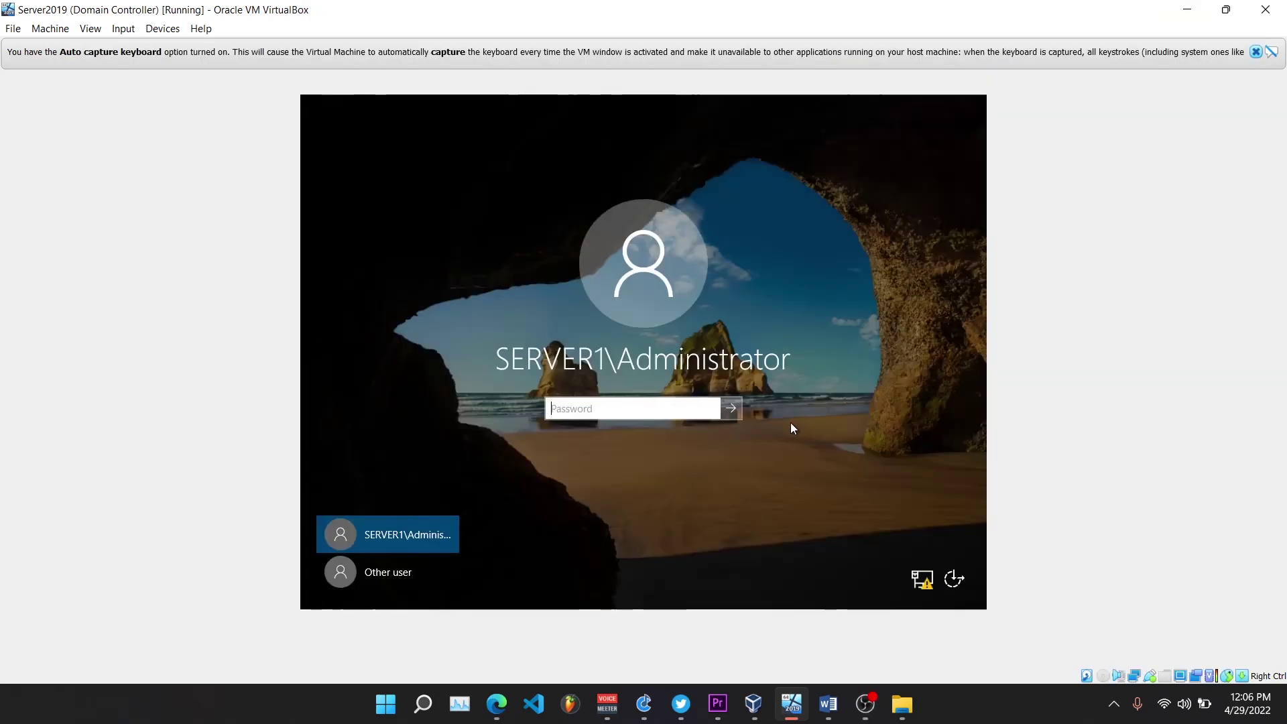